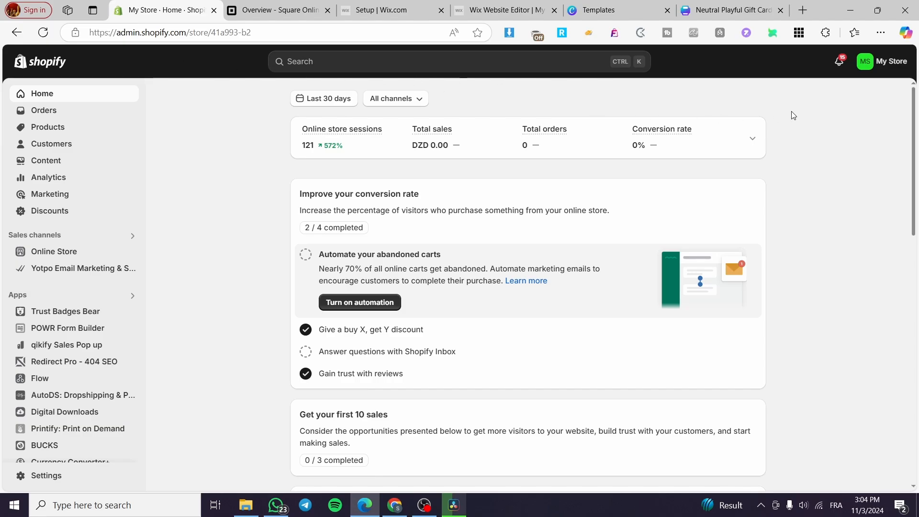
Open the online store's themes and look through the current Dawn theme and the theme library.
scroll(628, 302, down, 5)
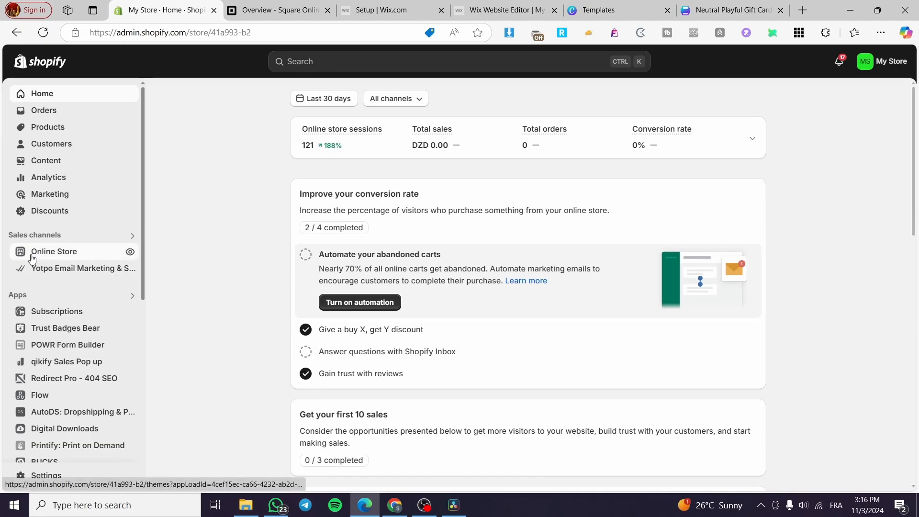
click(32, 258)
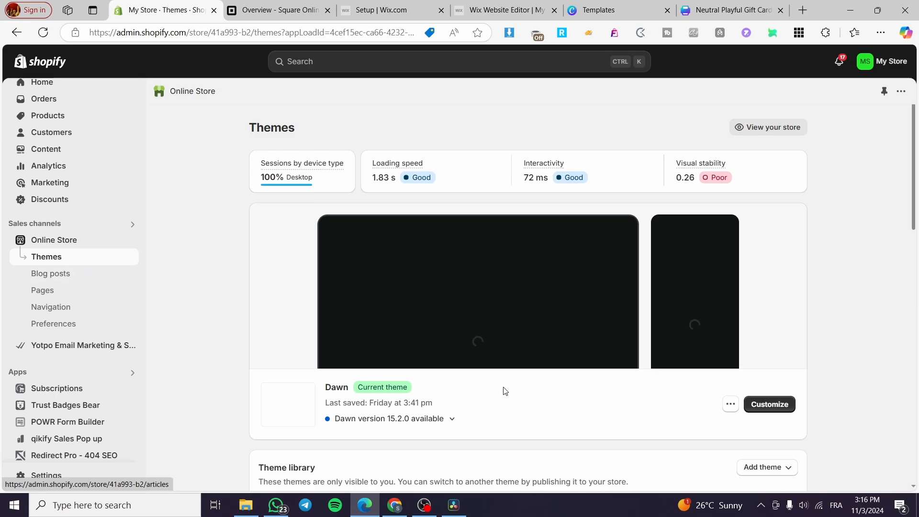
scroll(504, 390, down, 2)
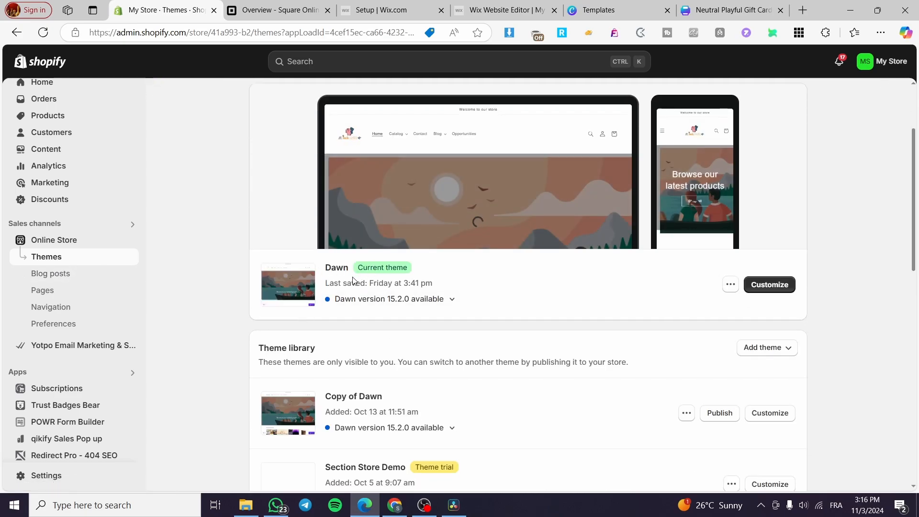
scroll(494, 363, down, 2)
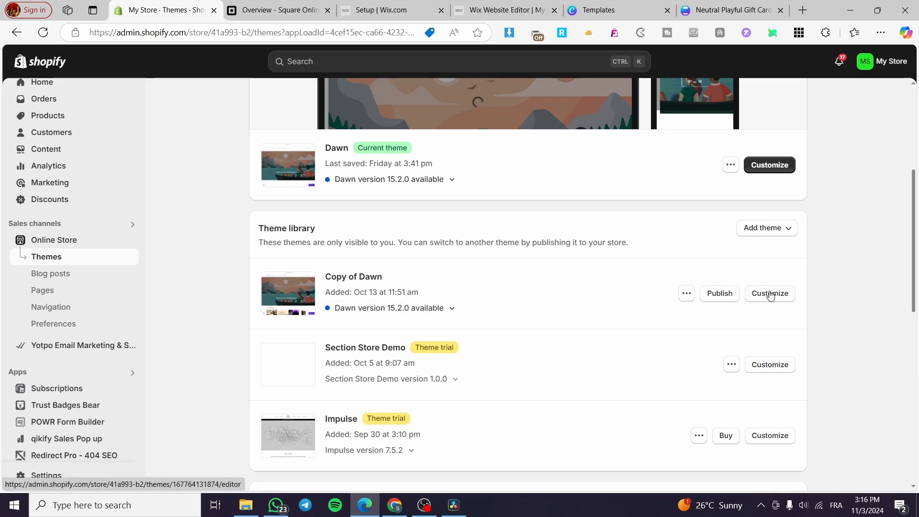
scroll(364, 318, up, 3)
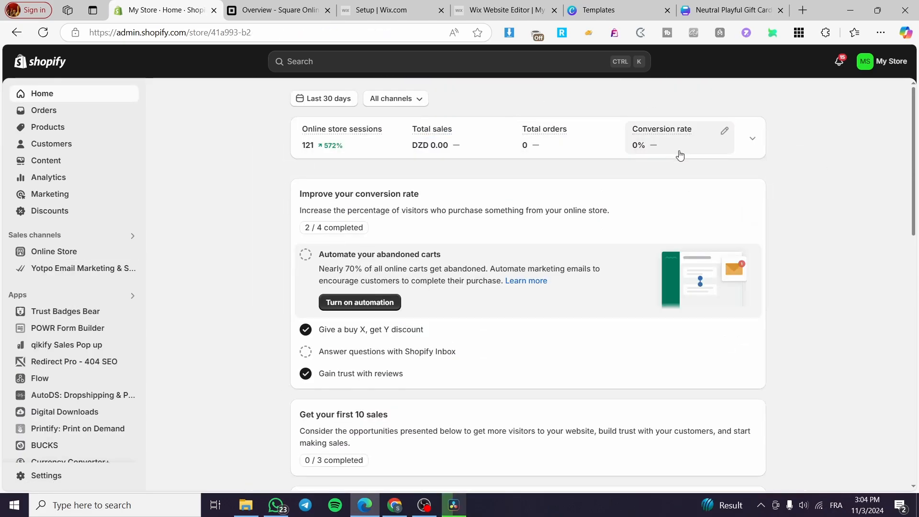
Open the product "Gamer Pc For the max" from the store's product list.
click(54, 127)
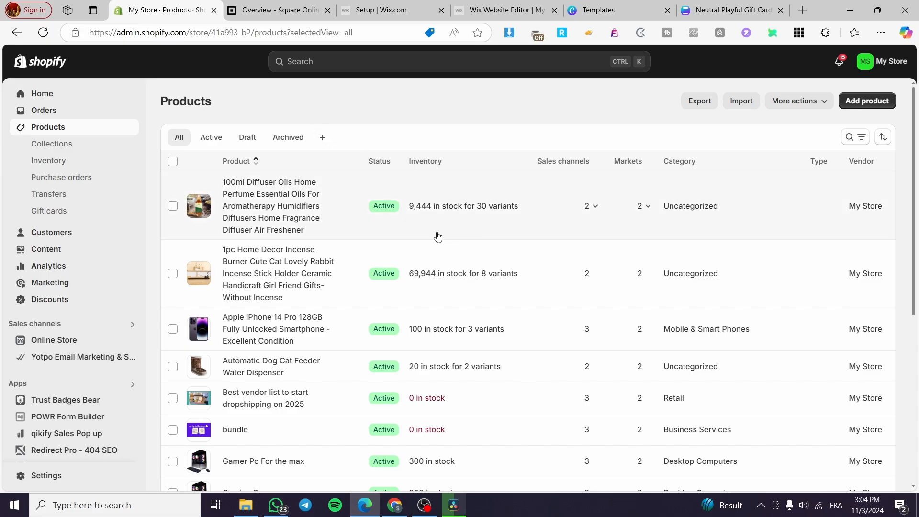
scroll(287, 268, down, 3)
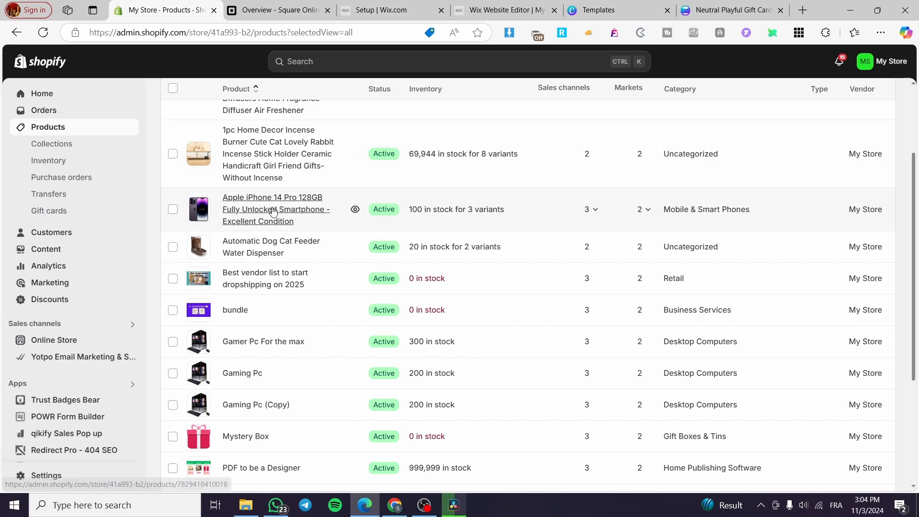
click(266, 342)
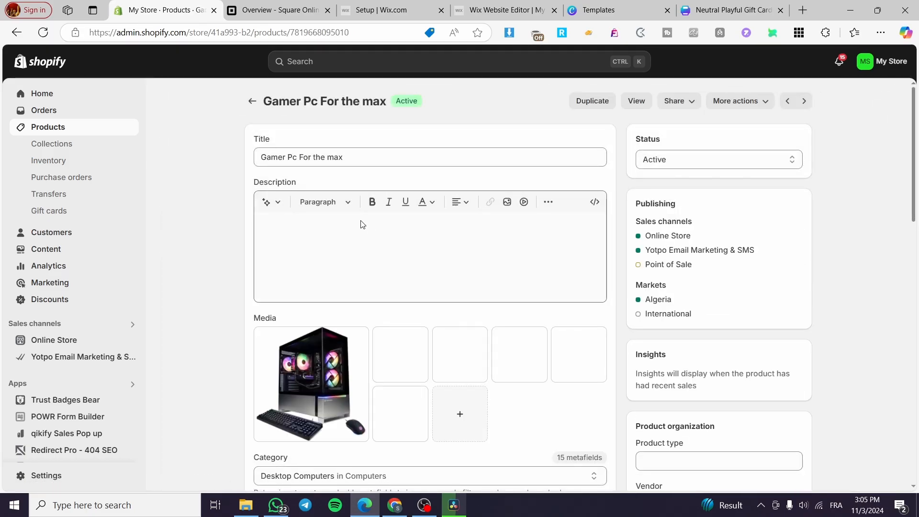
Examine the product's details, category metafields and product metafields, and open the full list of its metafields.
scroll(363, 224, down, 2)
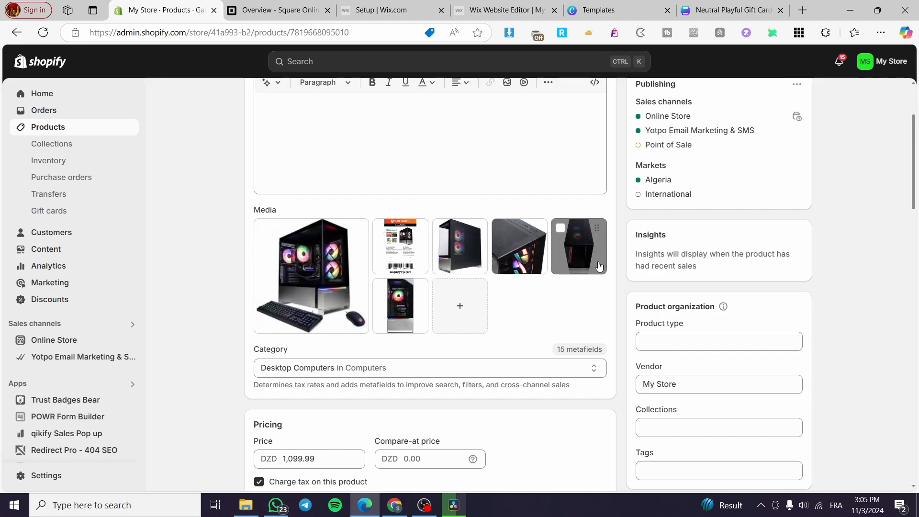
scroll(552, 266, down, 5)
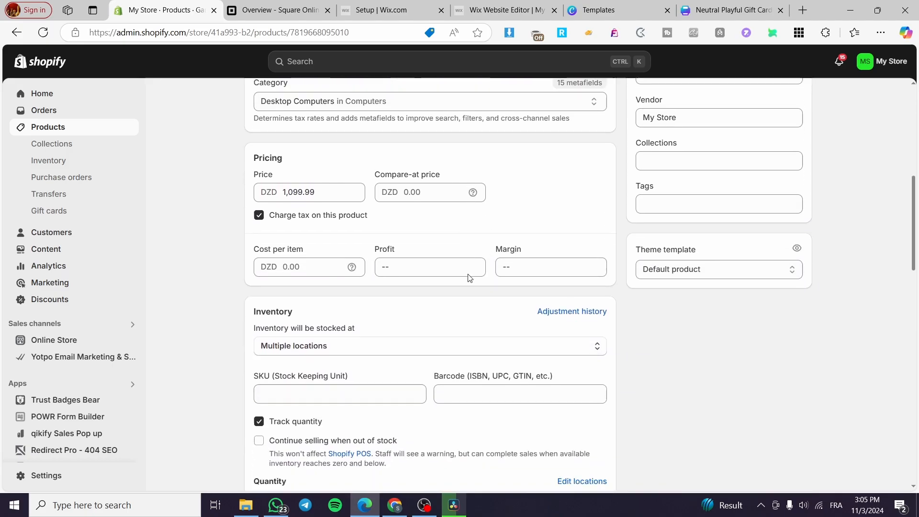
scroll(469, 278, down, 2)
scroll(473, 271, down, 9)
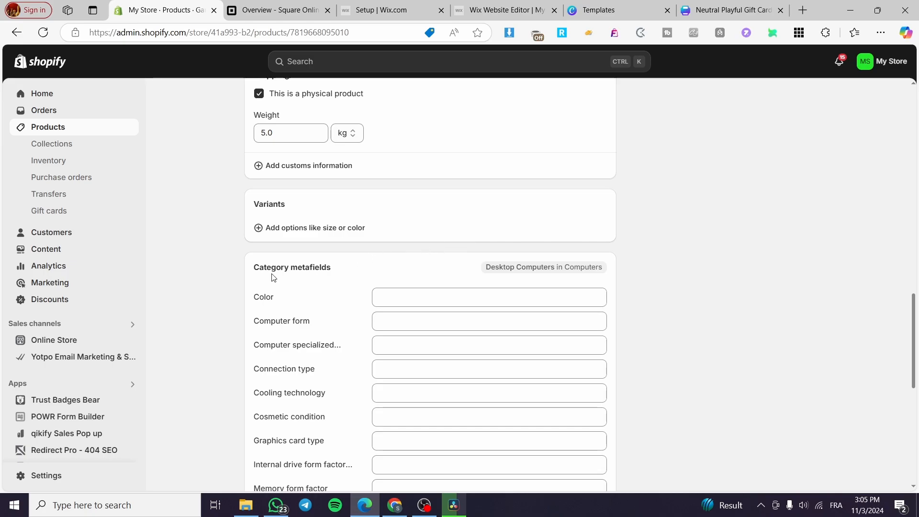
scroll(325, 269, down, 3)
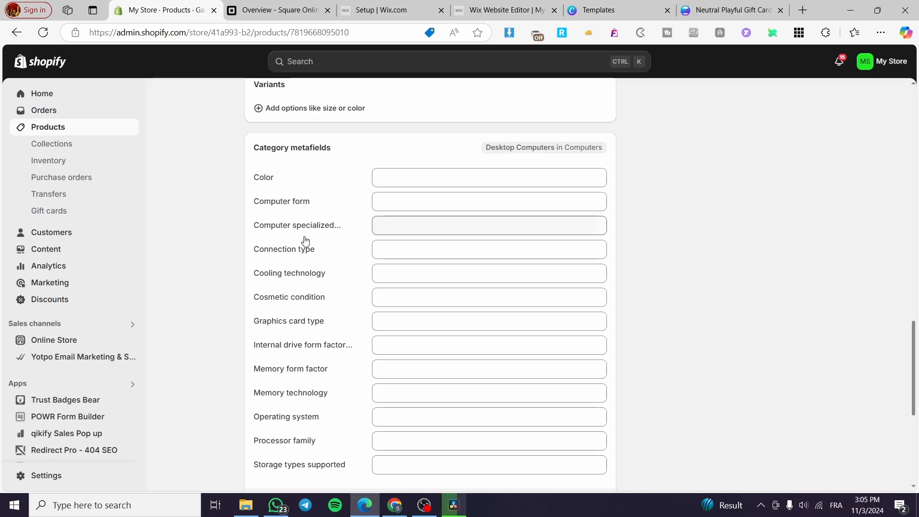
scroll(287, 263, down, 2)
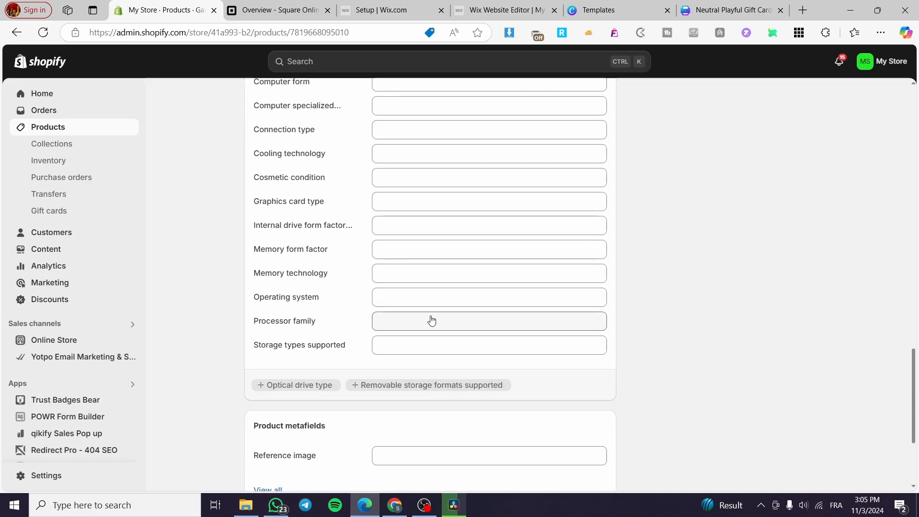
scroll(355, 324, up, 6)
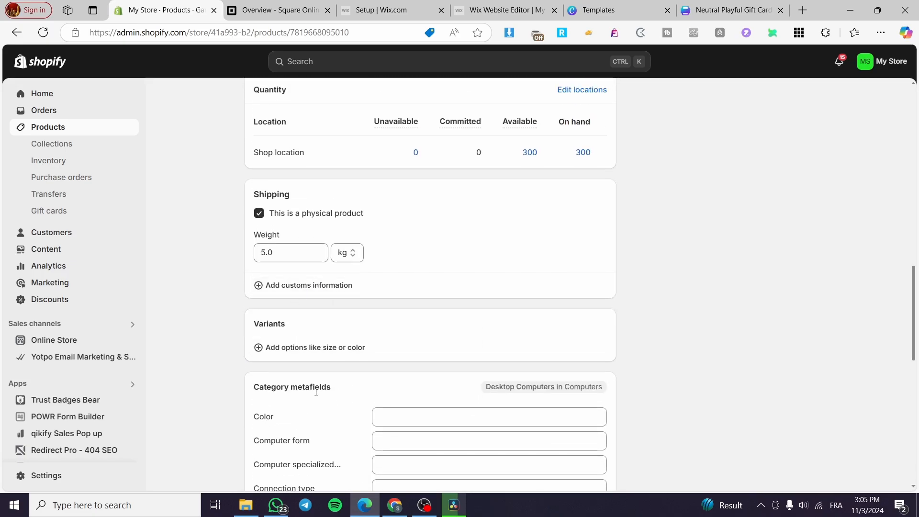
scroll(429, 375, down, 9)
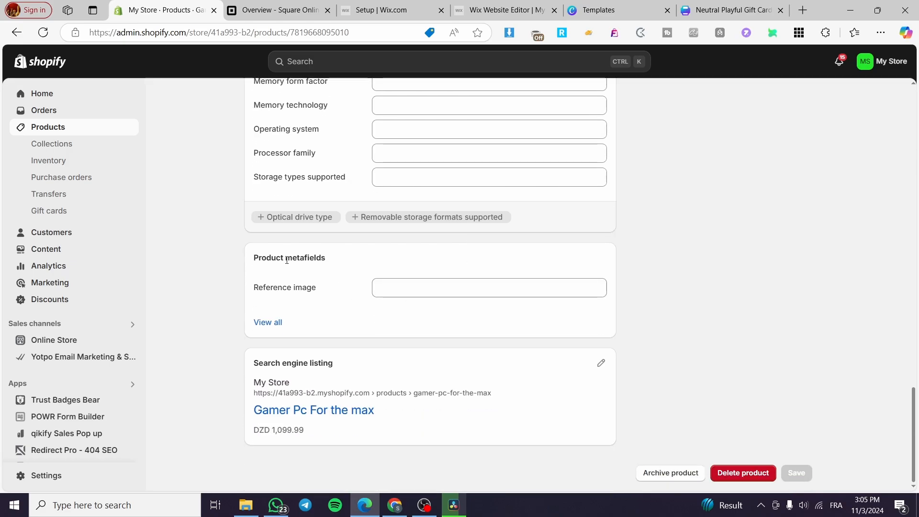
click(426, 289)
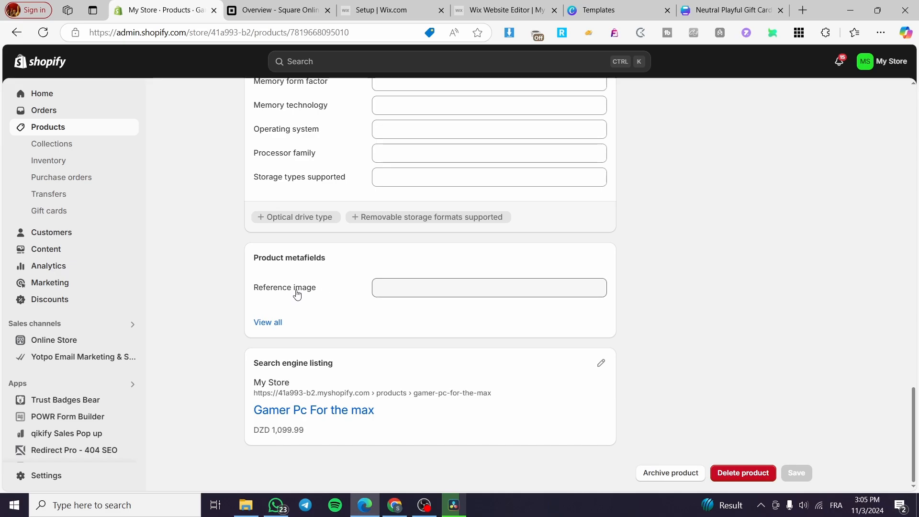
scroll(630, 312, up, 1)
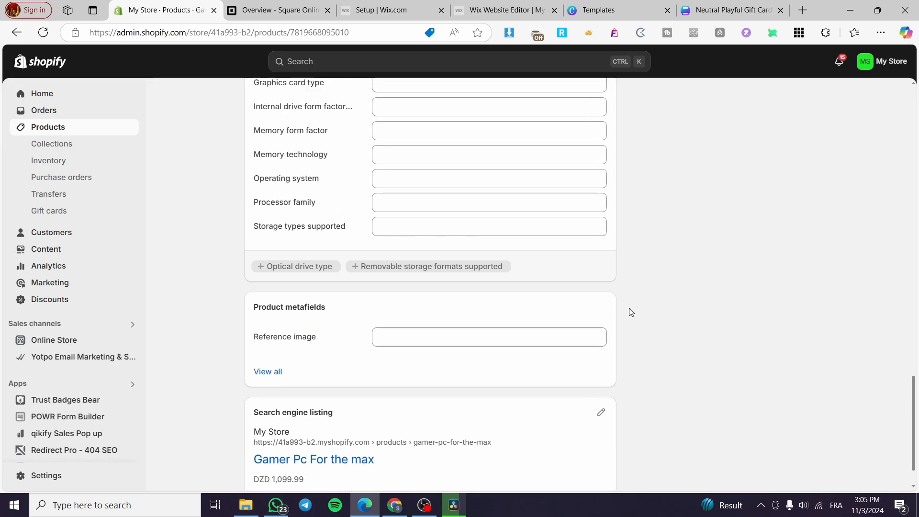
scroll(608, 310, down, 1)
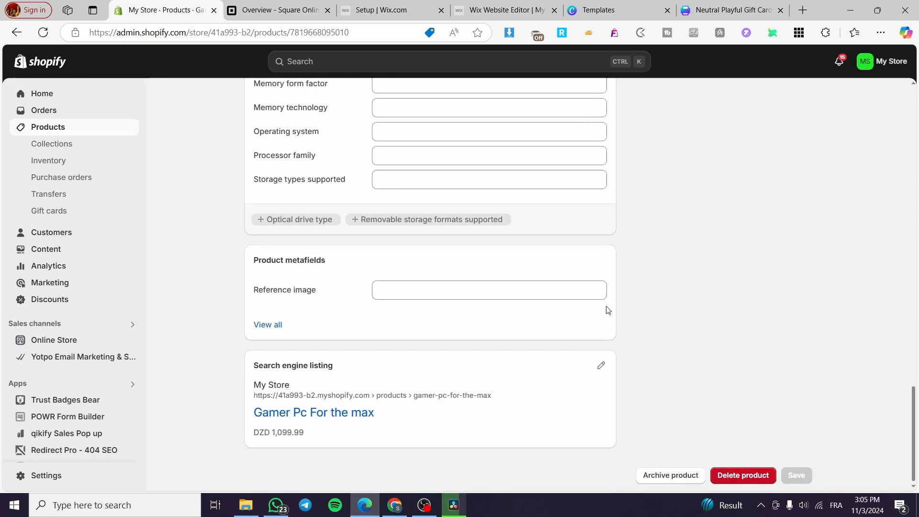
click(265, 325)
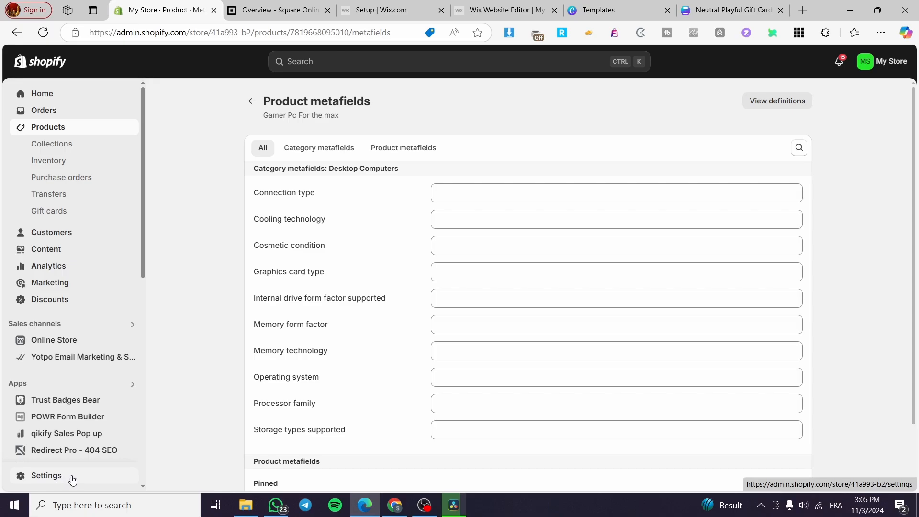
Open the Custom data section of the store settings.
click(47, 476)
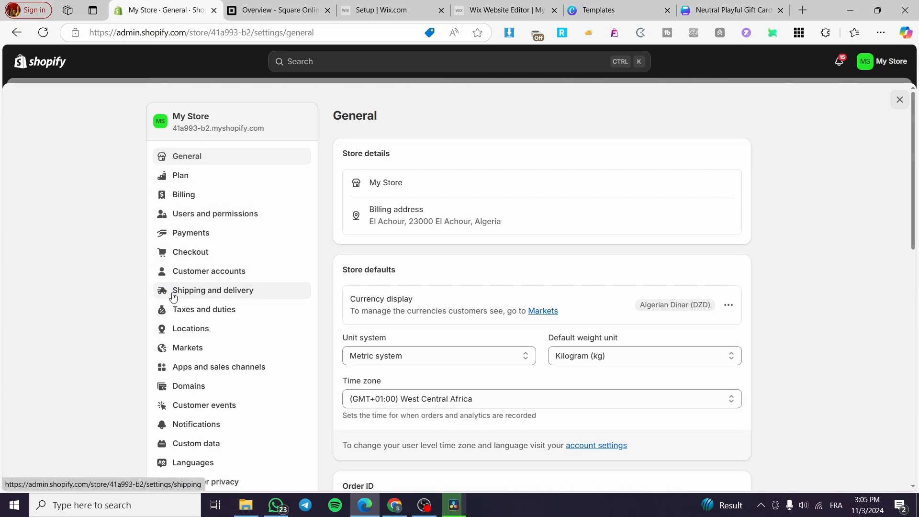
scroll(273, 290, down, 1)
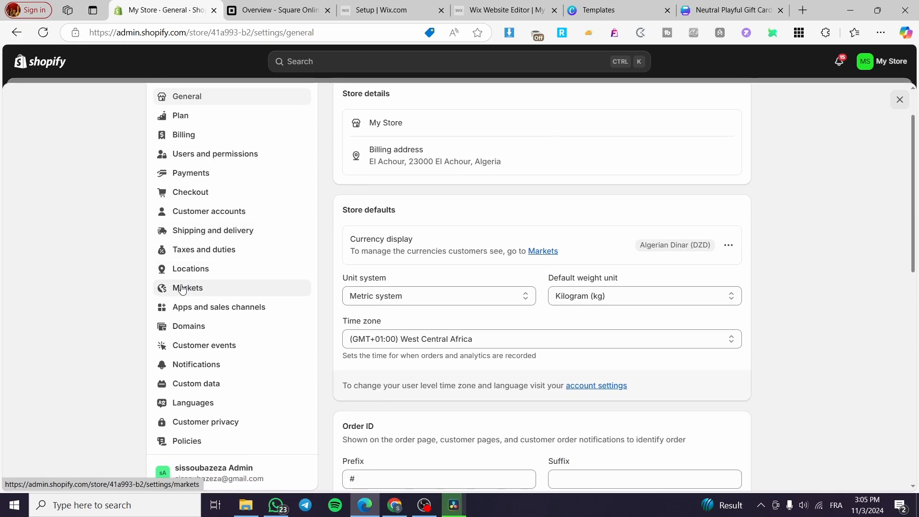
click(209, 390)
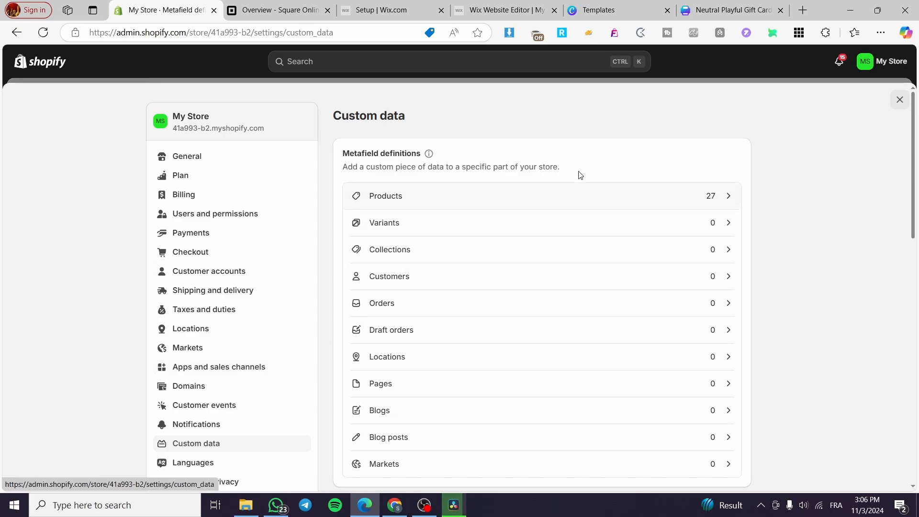
Review the metafield definition types, from Products to Markets, and the metaobject definitions under Custom data.
drag(343, 154, 497, 156)
scroll(749, 194, down, 5)
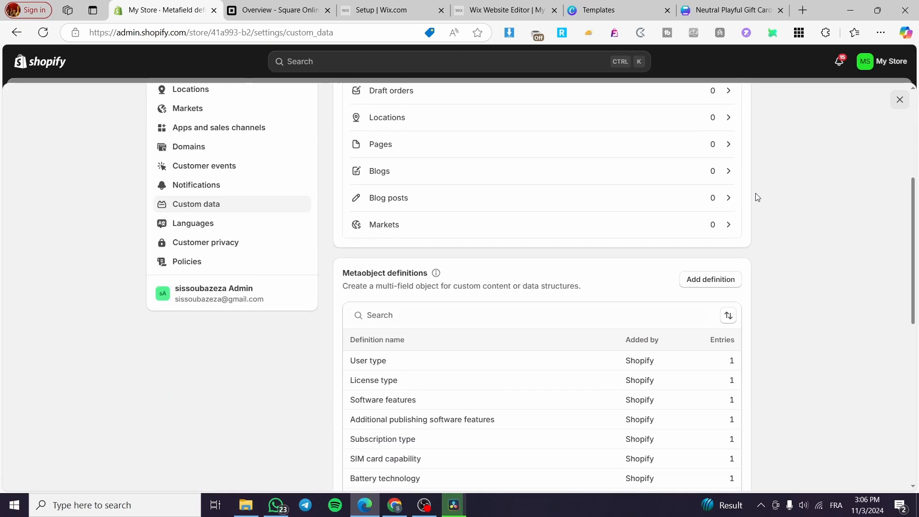
scroll(462, 349, up, 5)
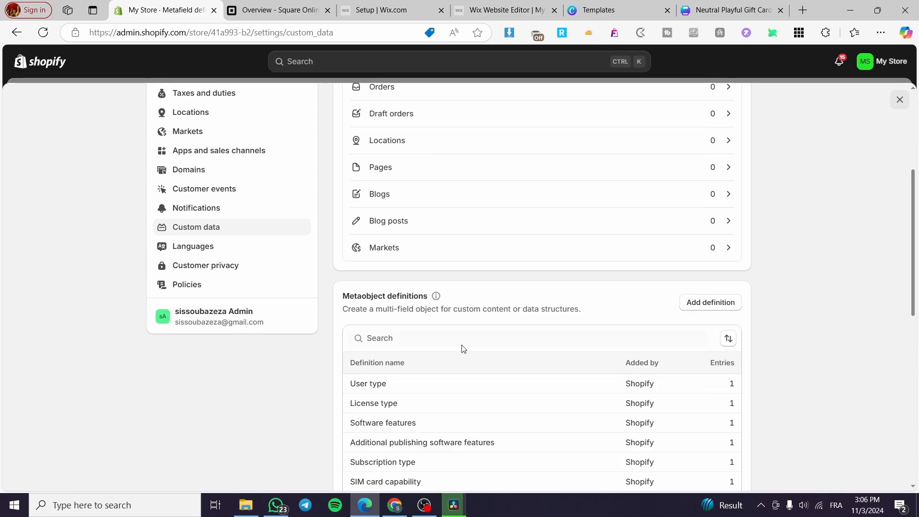
click(492, 157)
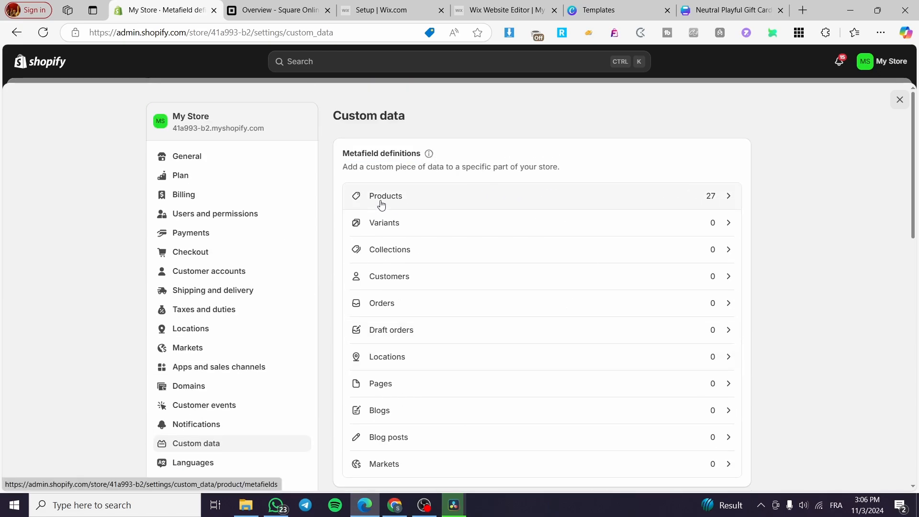
scroll(405, 202, down, 1)
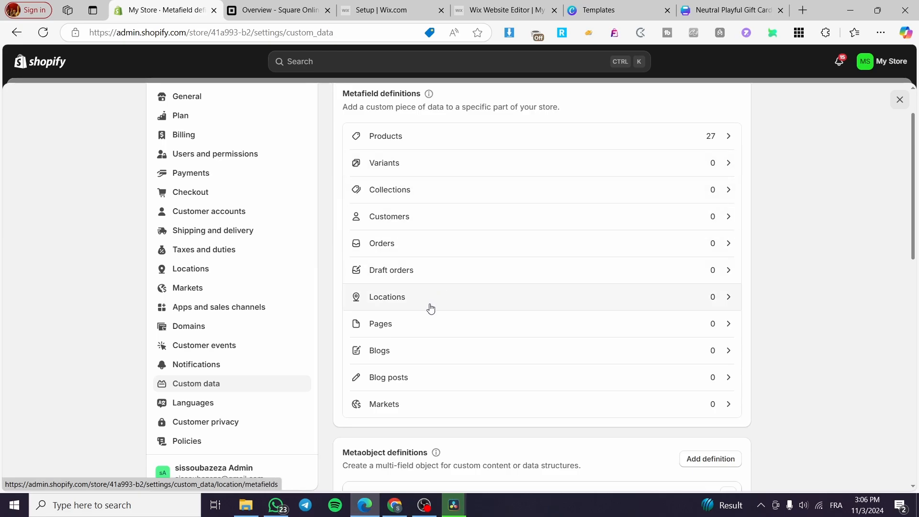
scroll(785, 392, up, 2)
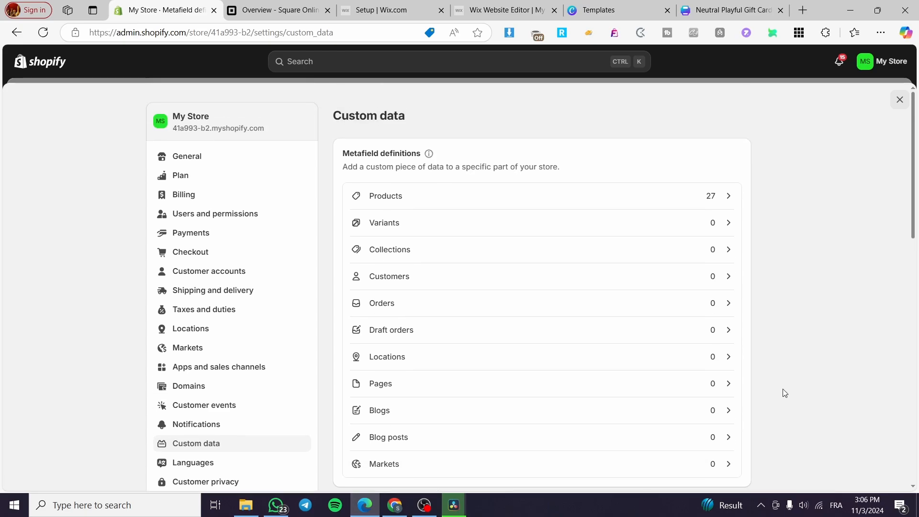
click(416, 200)
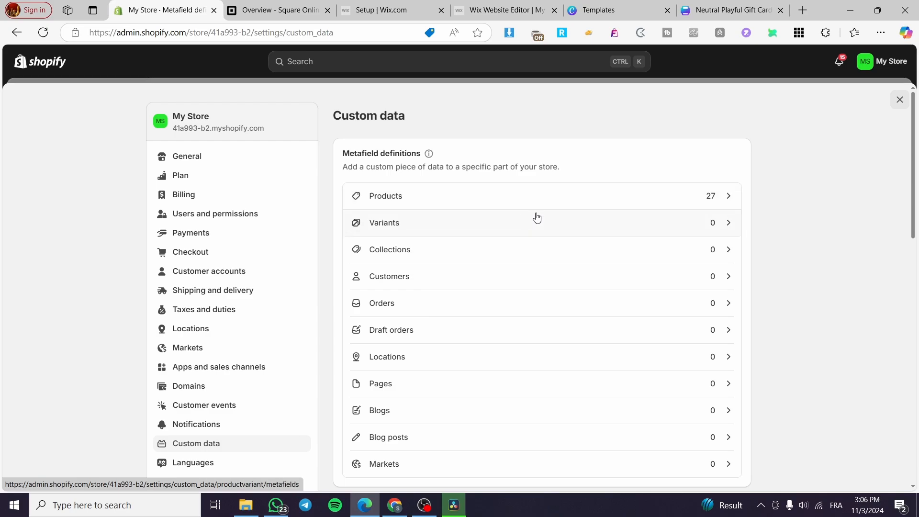
scroll(528, 357, down, 2)
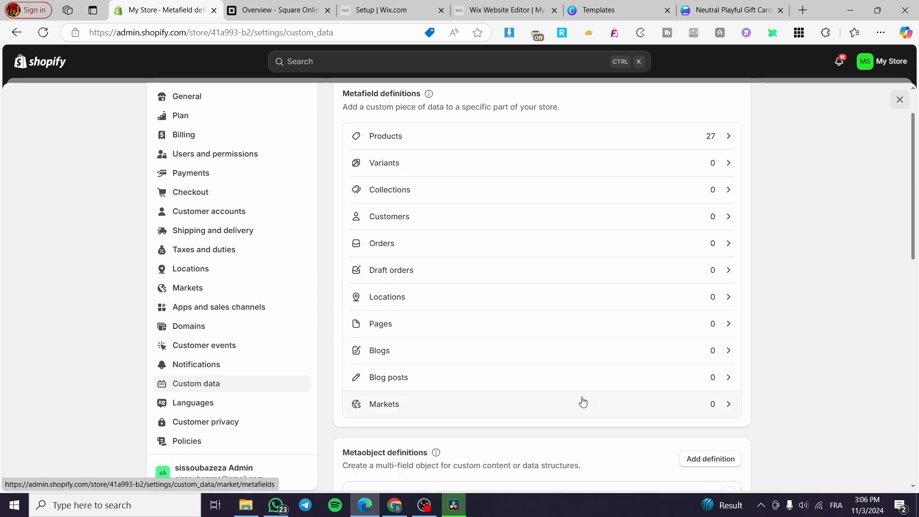
scroll(512, 304, up, 2)
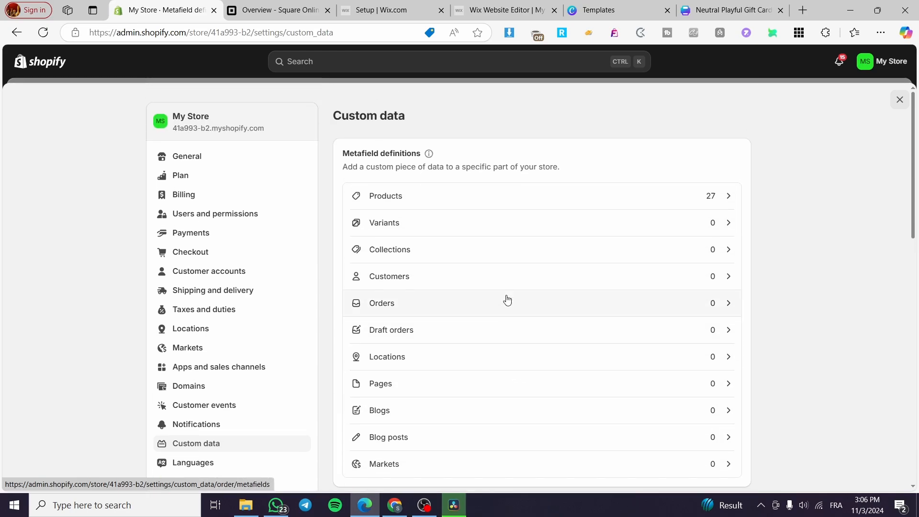
Open the product metafield definitions and check those assigned to categories and those assigned to all products.
click(463, 189)
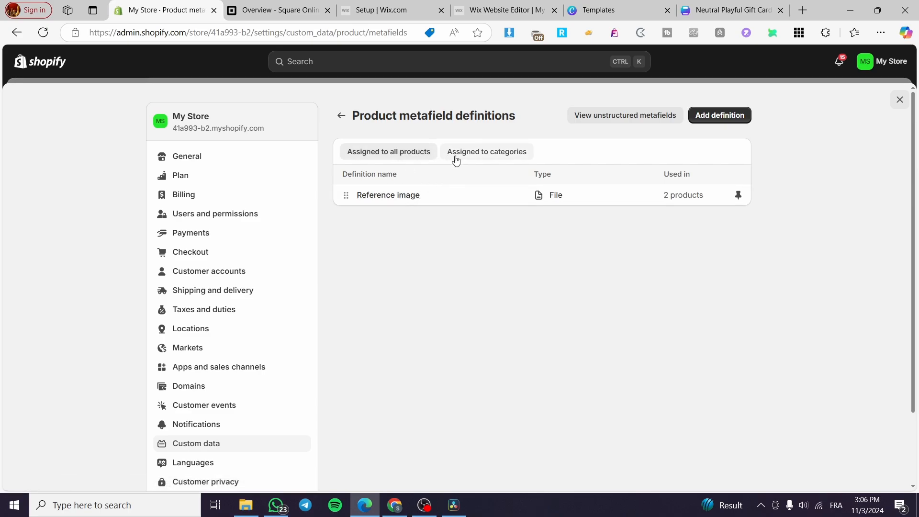
click(486, 154)
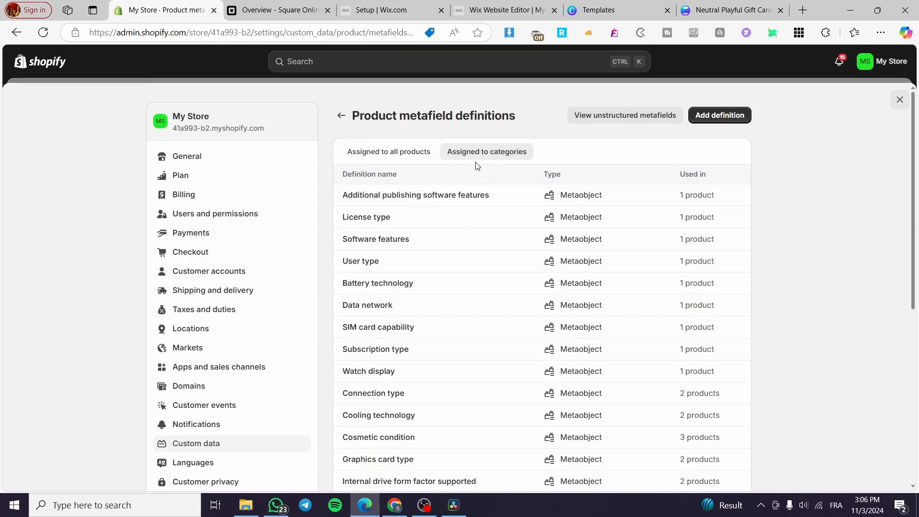
click(403, 152)
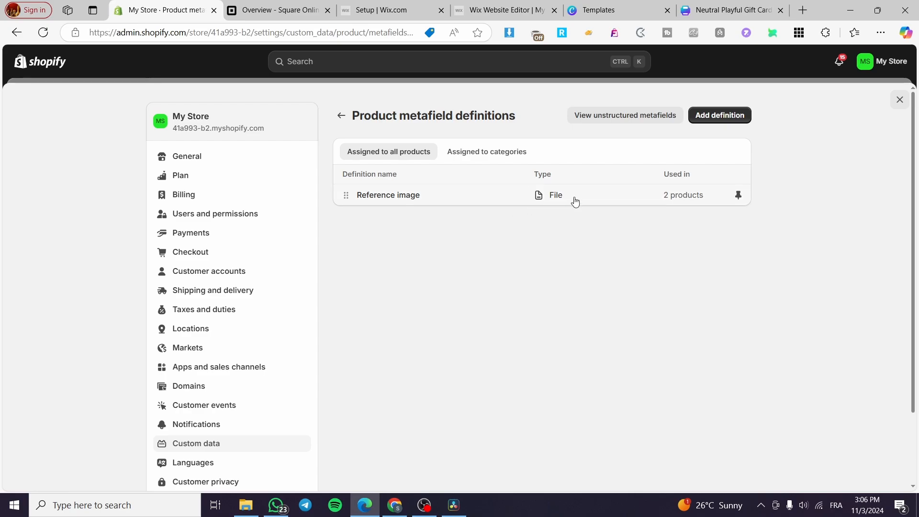
Add a new product metafield definition and name it Material as a custom definition, not a suggested standard one.
click(722, 121)
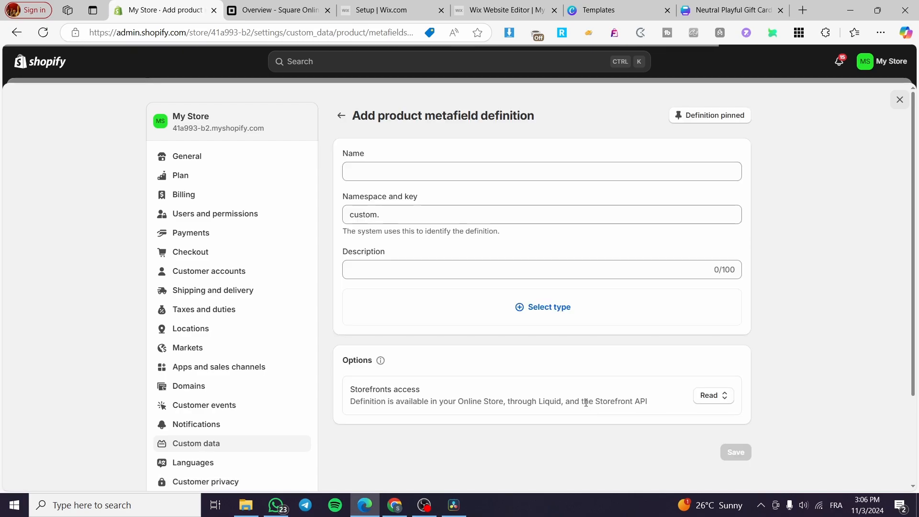
click(378, 172)
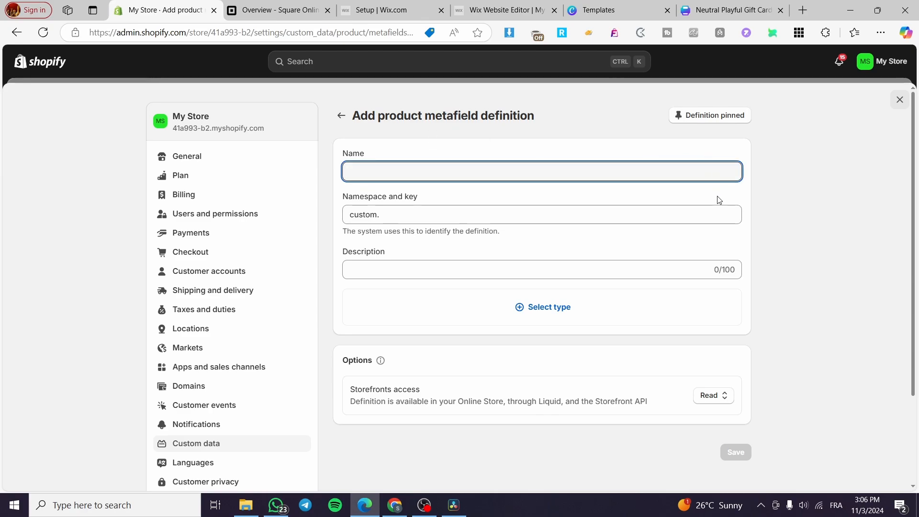
text(C)
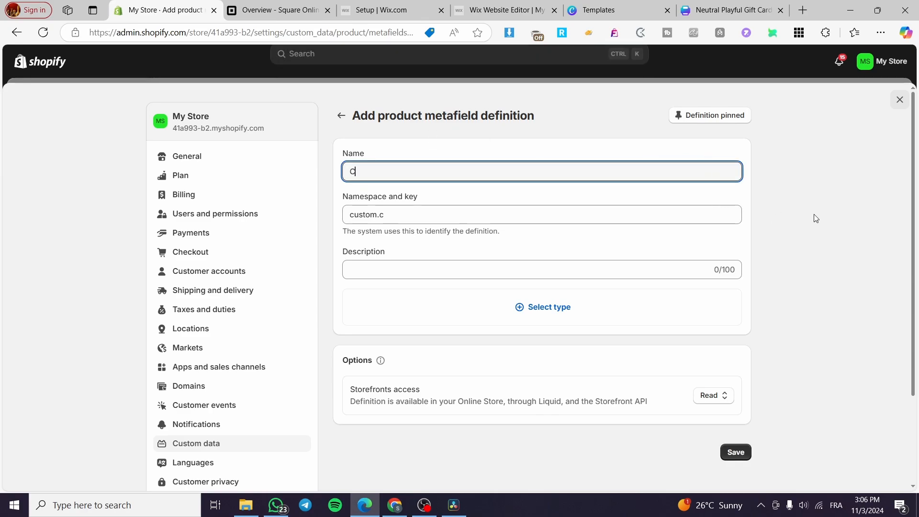
key(BackSpace)
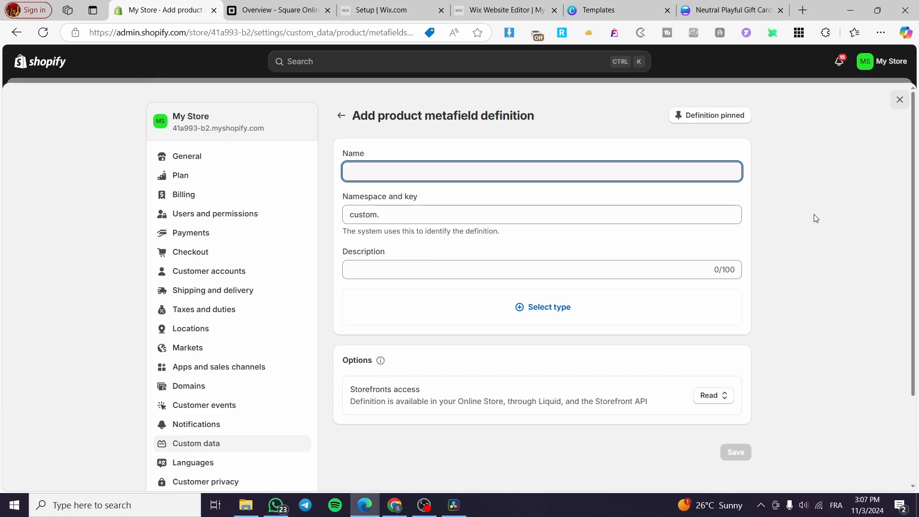
text(Materi)
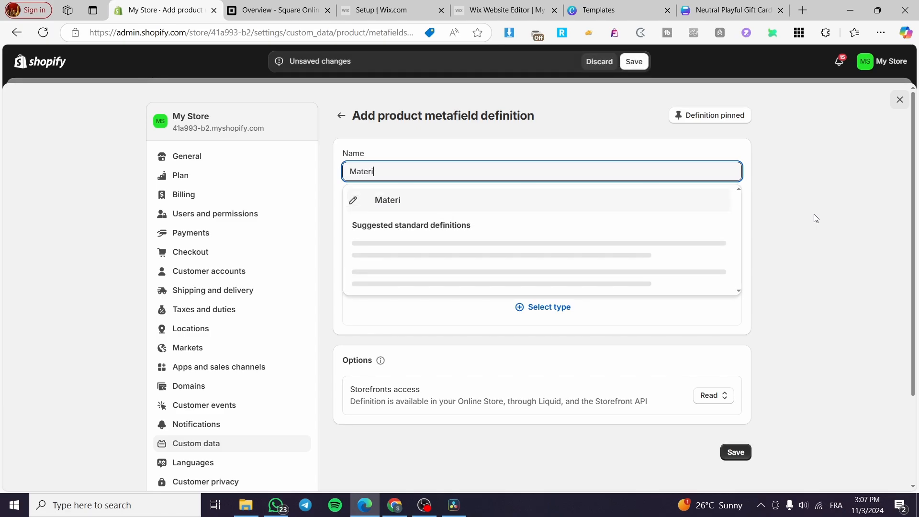
text(al)
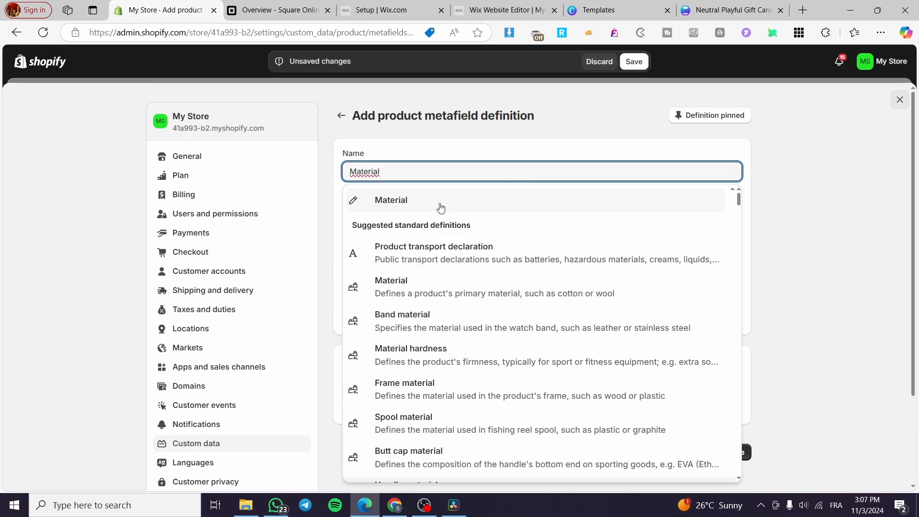
click(441, 207)
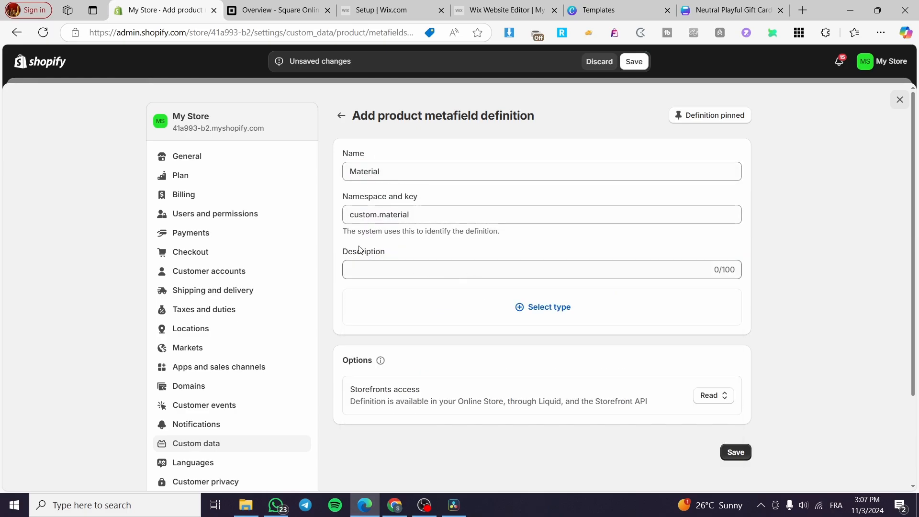
Copy the definition's name, Material, into its description.
click(377, 267)
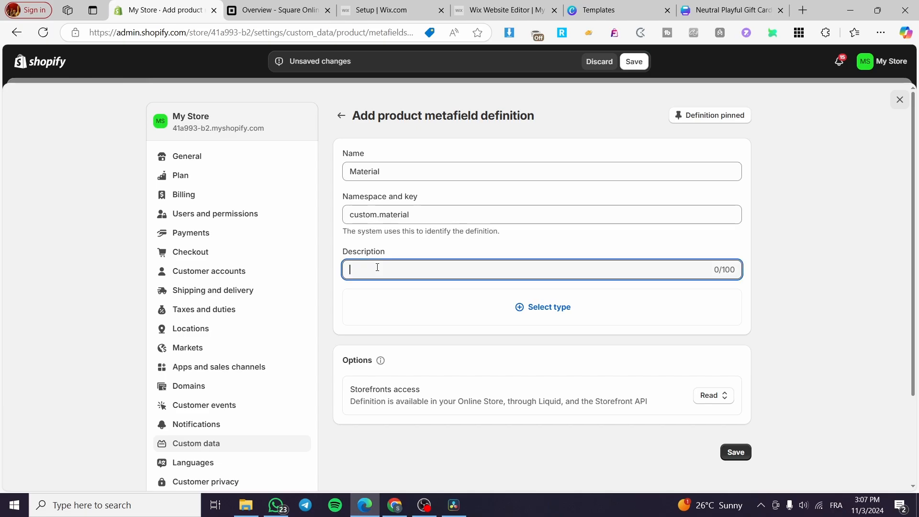
drag(390, 171, 309, 181)
key(ctrl+c)
click(401, 267)
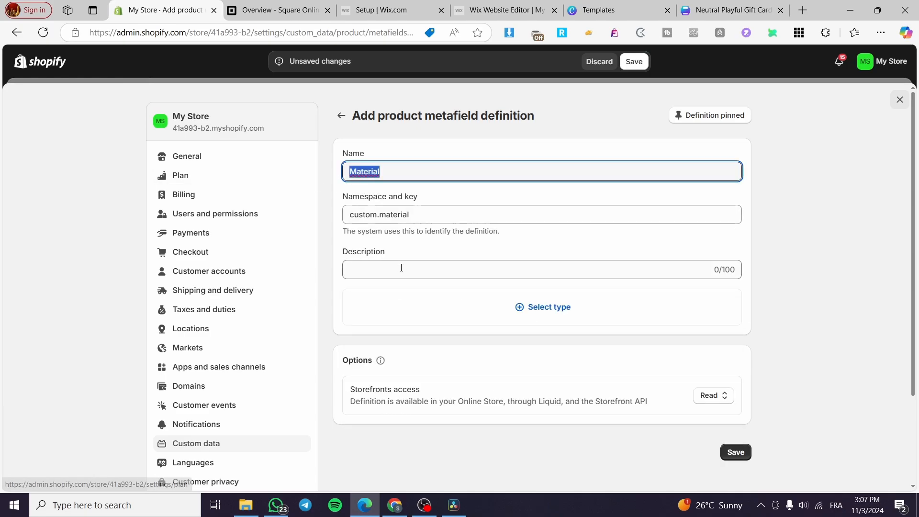
key(ctrl+v)
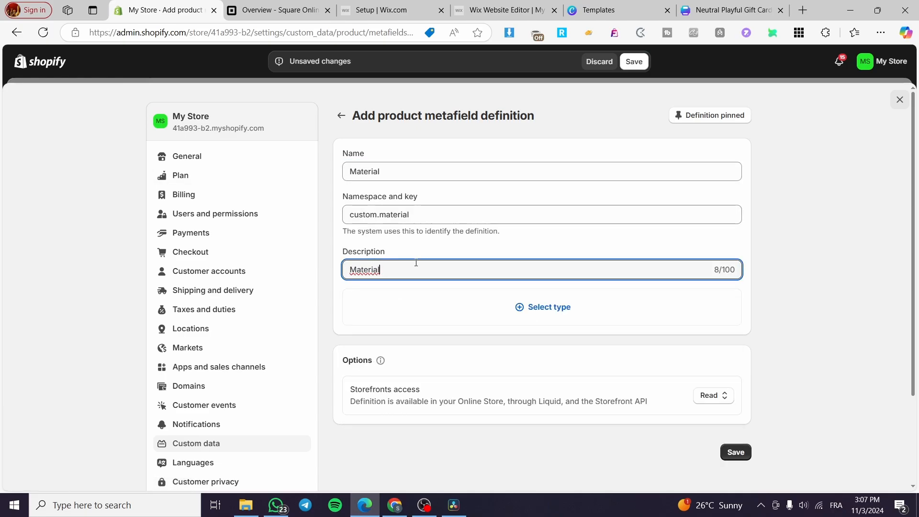
Look through the available content types, from Most Used to Advanced, and set the Material definition's type to Single line text.
click(548, 310)
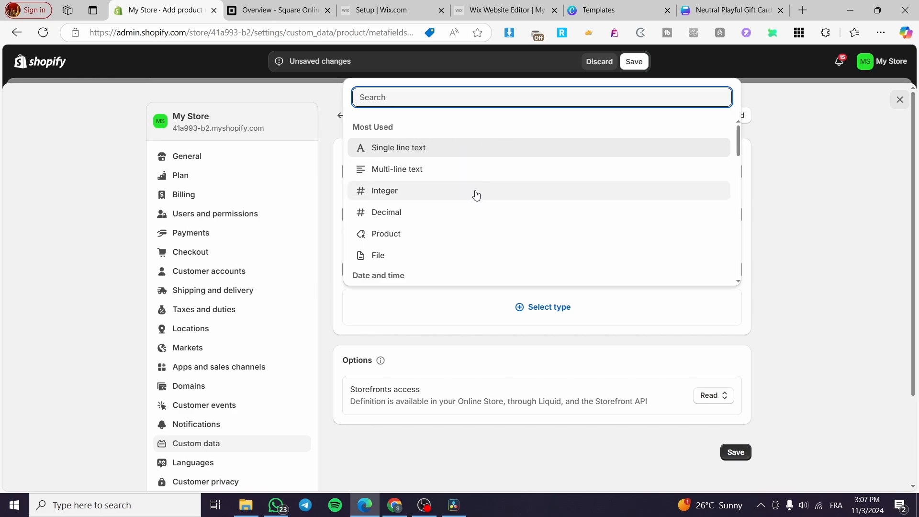
scroll(476, 194, down, 3)
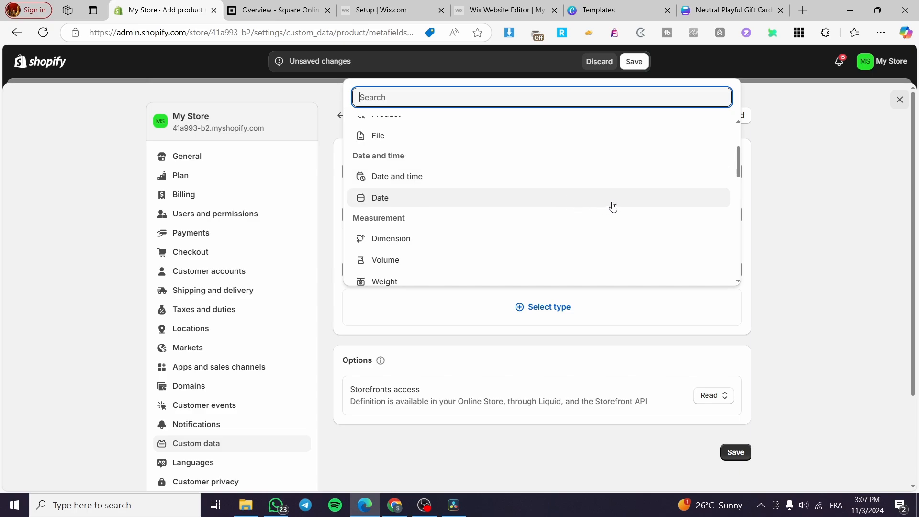
scroll(549, 198, down, 1)
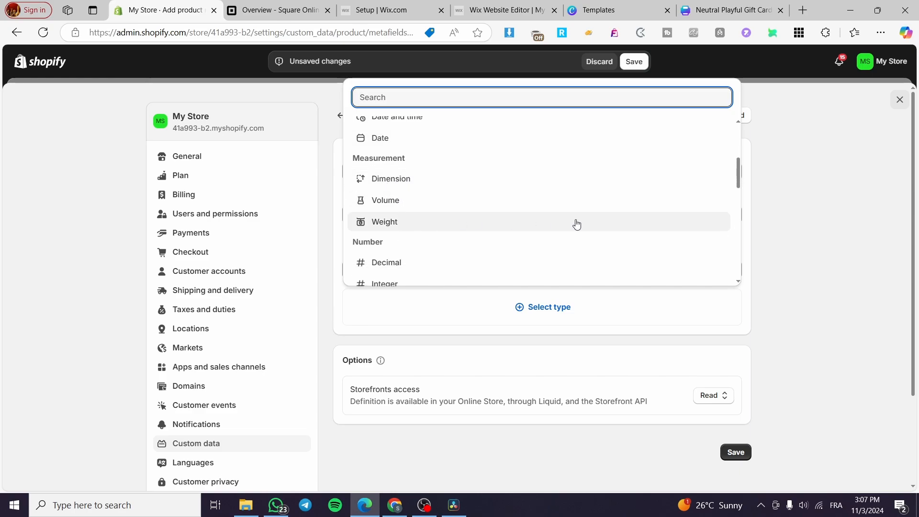
scroll(572, 213, down, 1)
scroll(557, 197, down, 1)
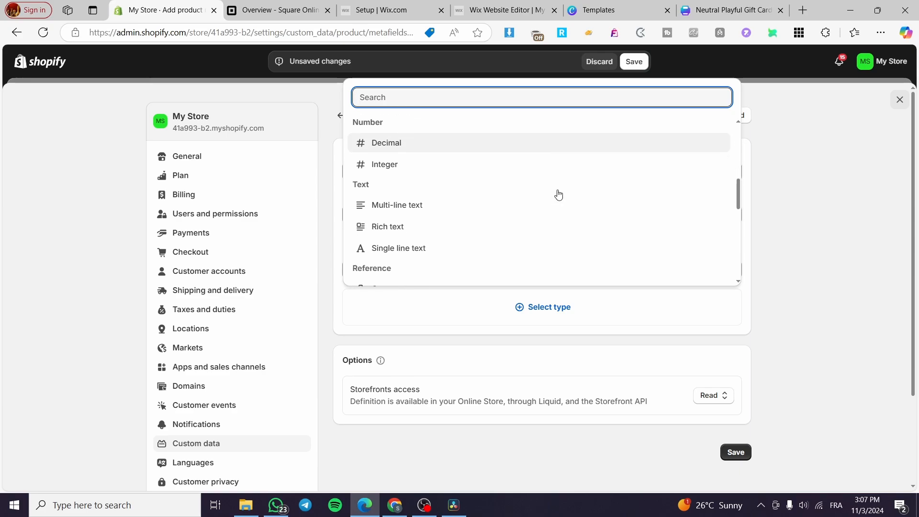
scroll(529, 196, down, 1)
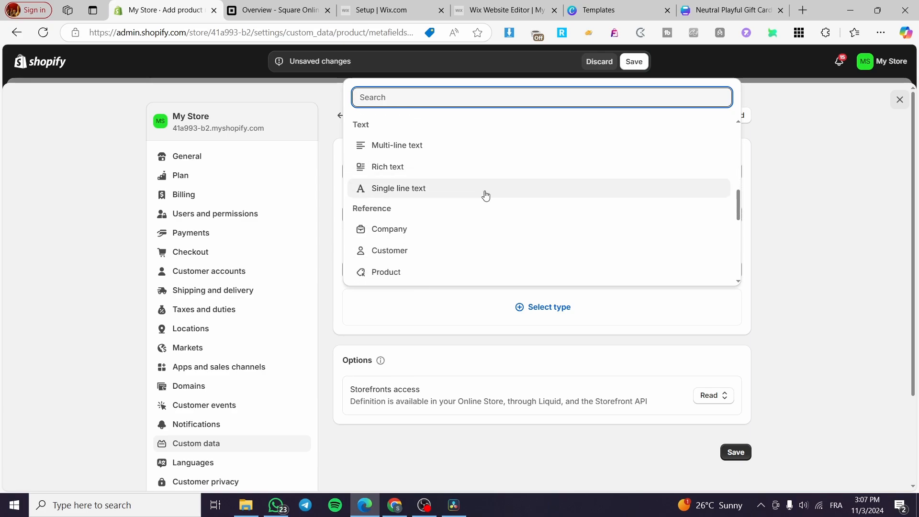
scroll(487, 199, down, 2)
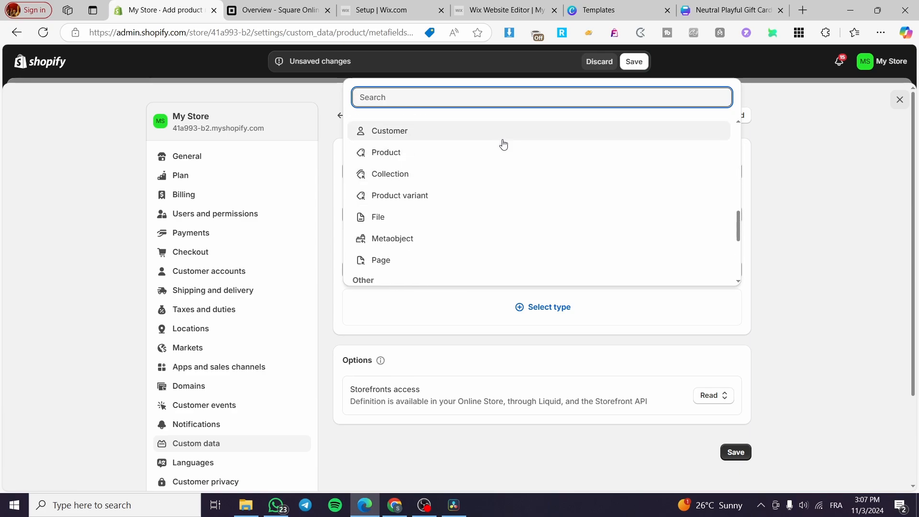
scroll(487, 230, down, 1)
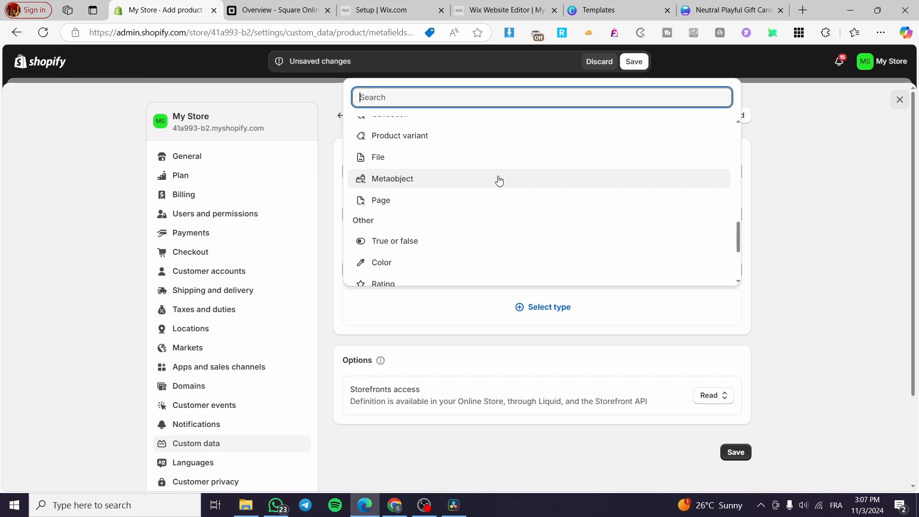
scroll(499, 180, down, 1)
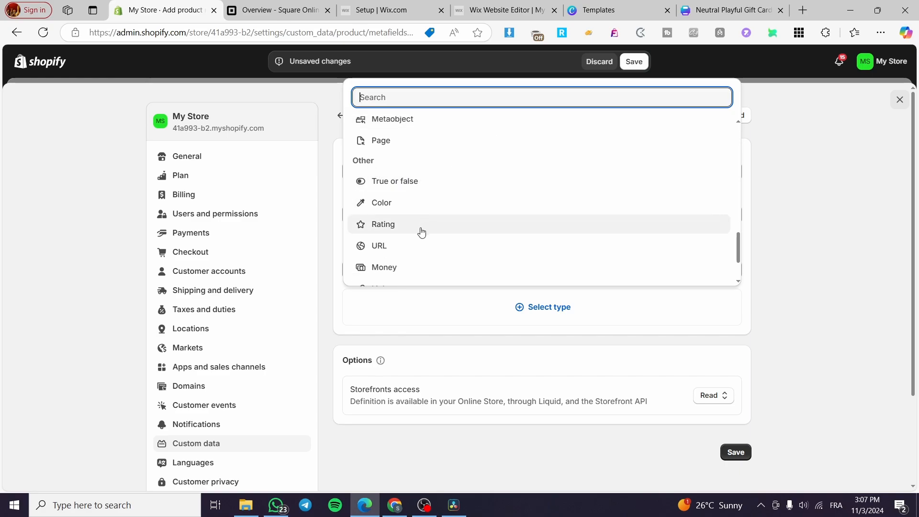
scroll(421, 232, down, 1)
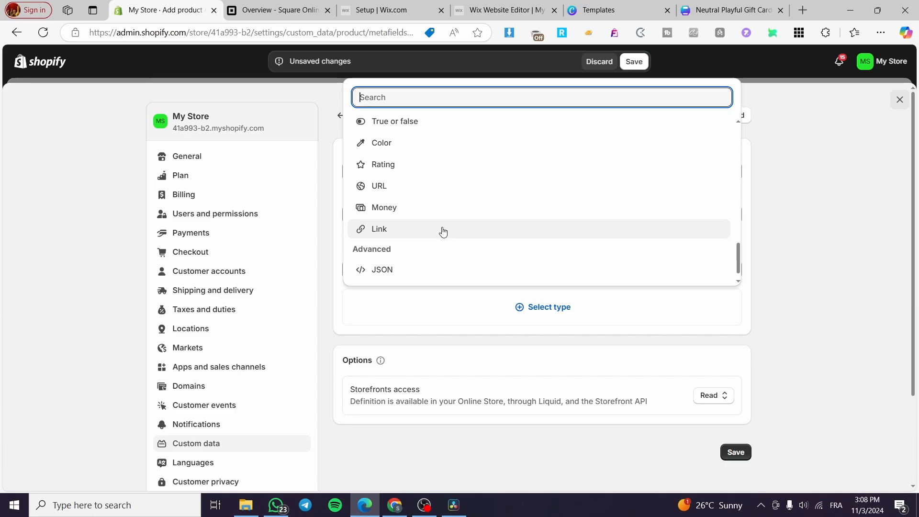
scroll(442, 231, down, 1)
scroll(551, 211, up, 12)
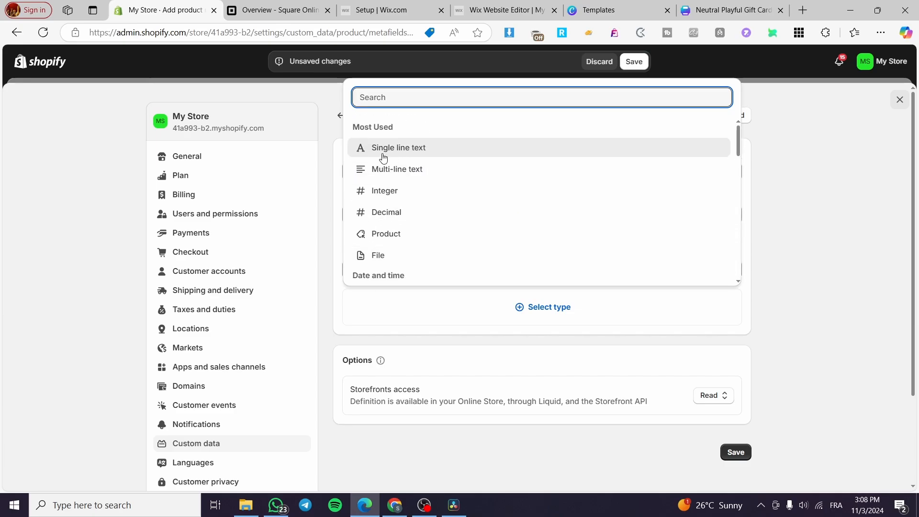
click(392, 155)
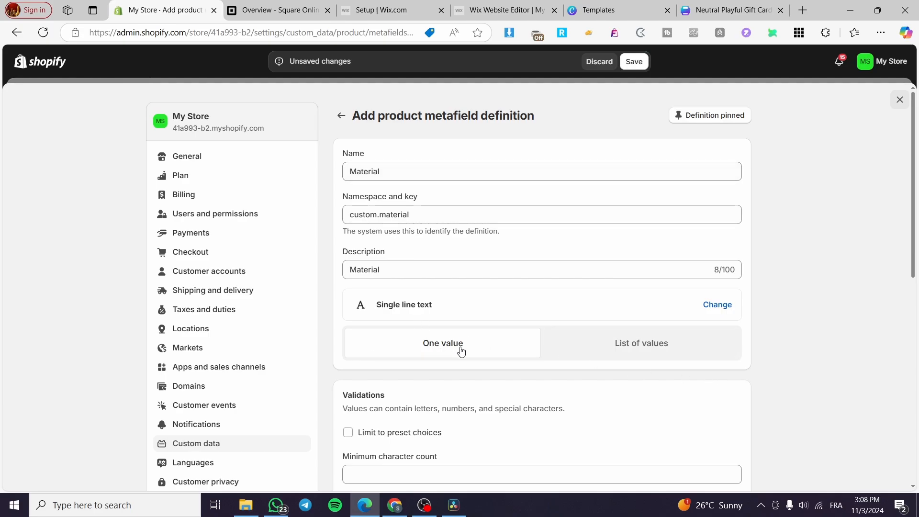
Set the Material definition to accept one value, leave the validations and options at their defaults, and save it.
click(603, 355)
click(477, 352)
scroll(495, 356, down, 3)
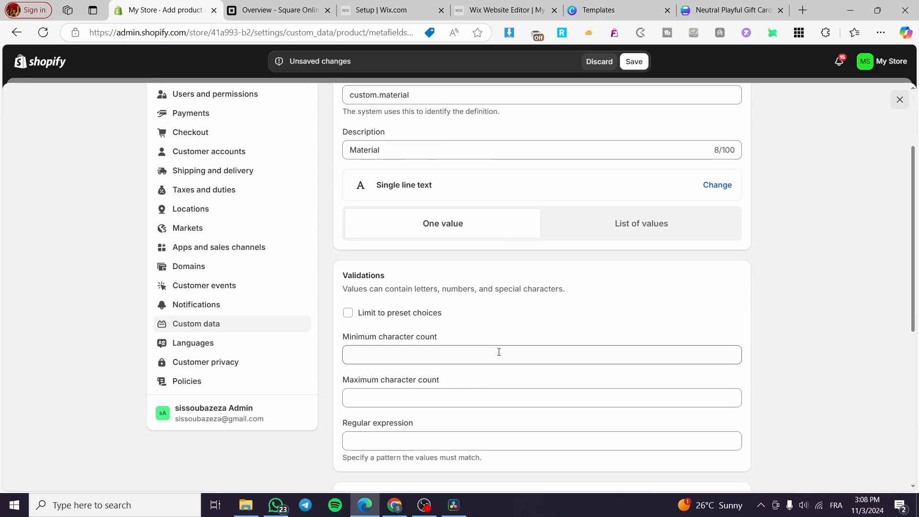
scroll(479, 307, down, 3)
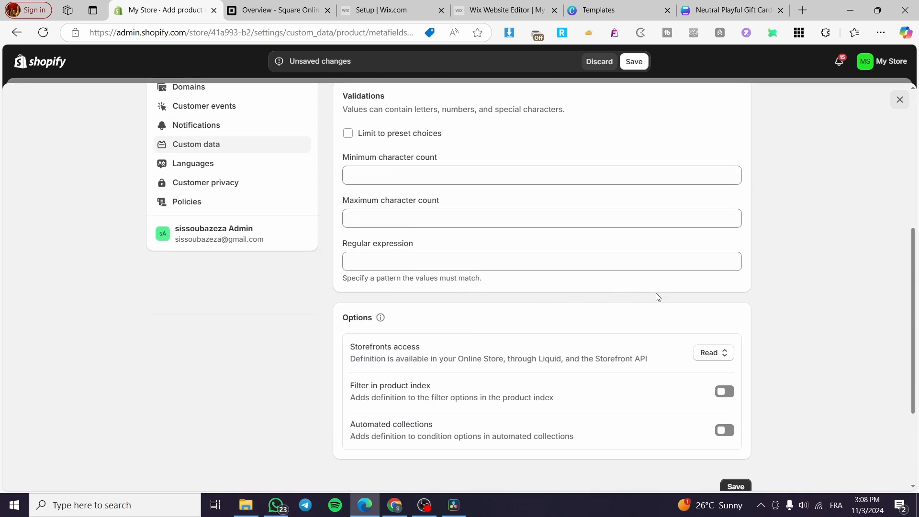
scroll(561, 222, down, 3)
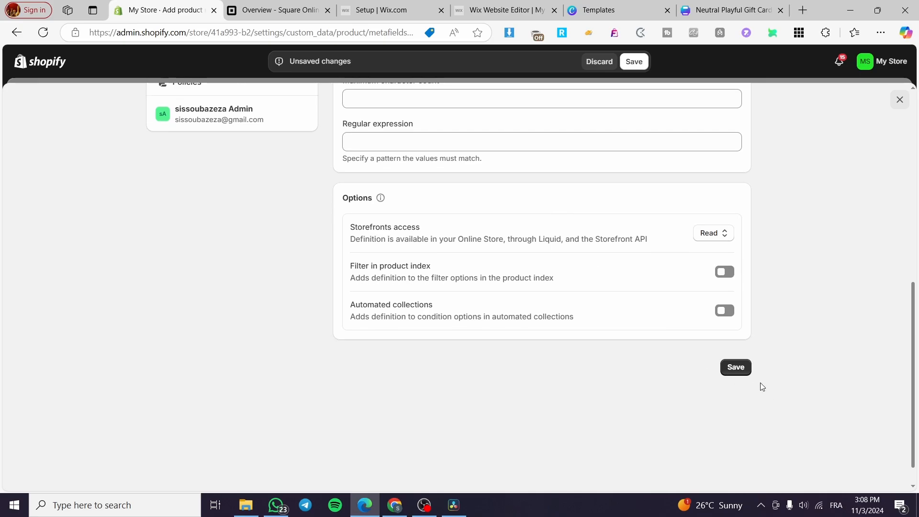
click(735, 367)
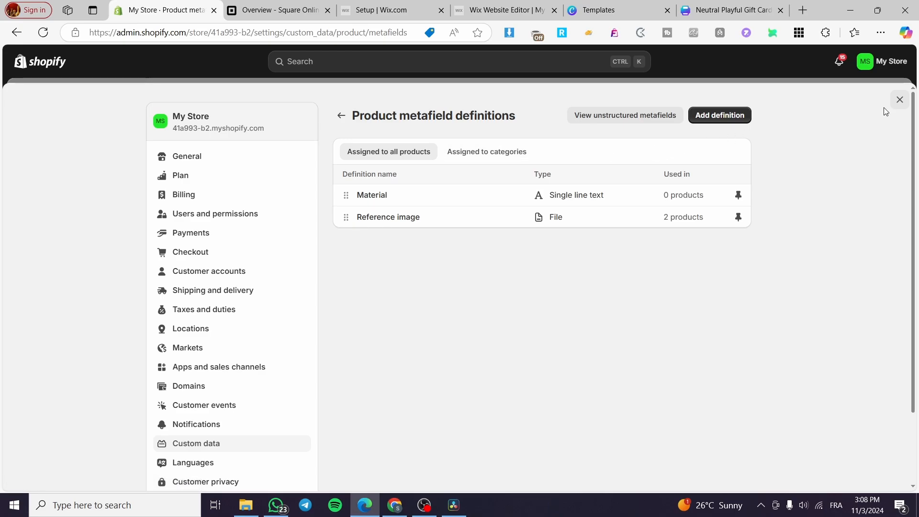
Leave the store settings and open the Gaming Pc product from the product list.
click(899, 100)
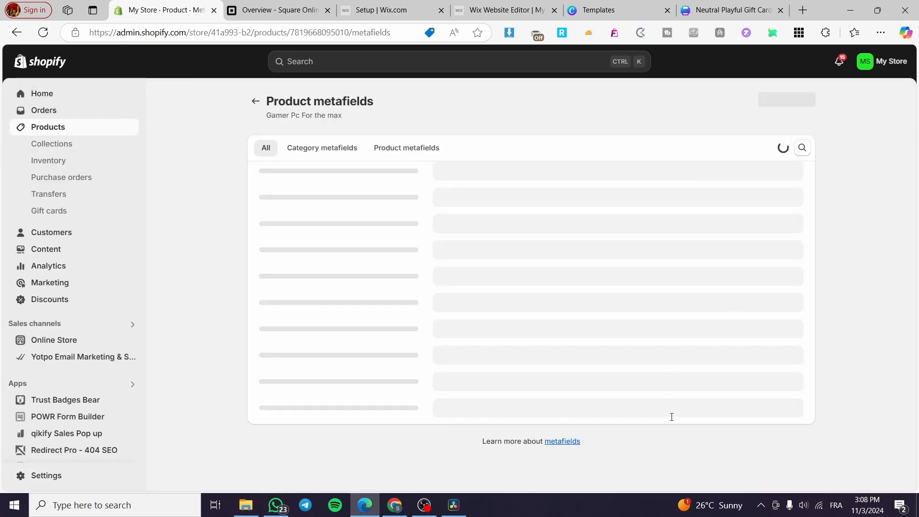
click(63, 128)
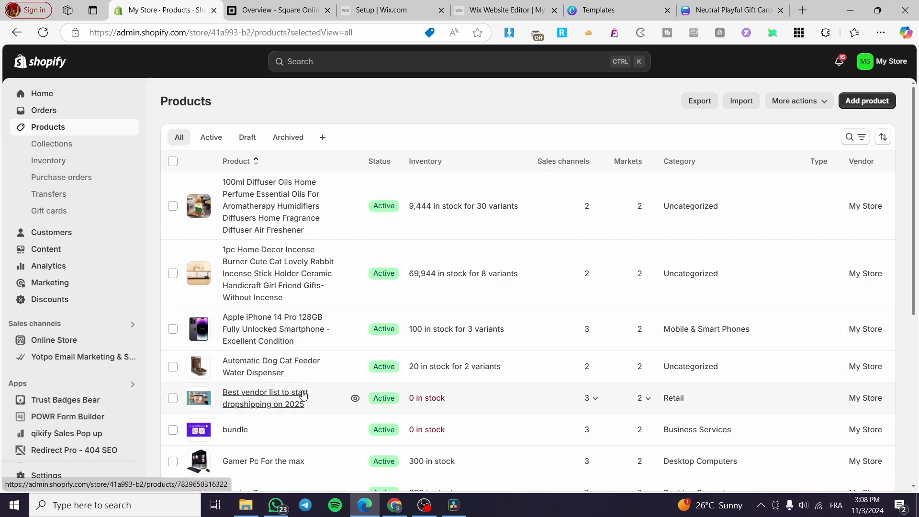
scroll(353, 398, down, 2)
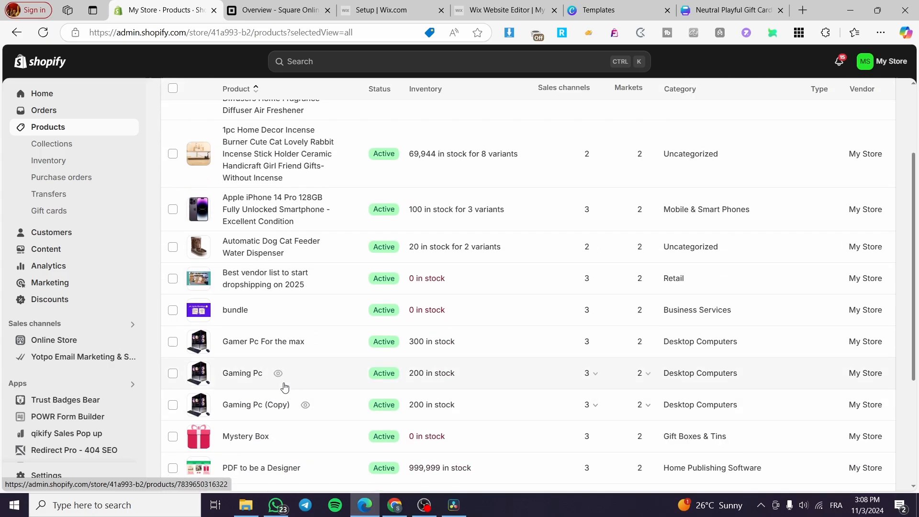
click(244, 373)
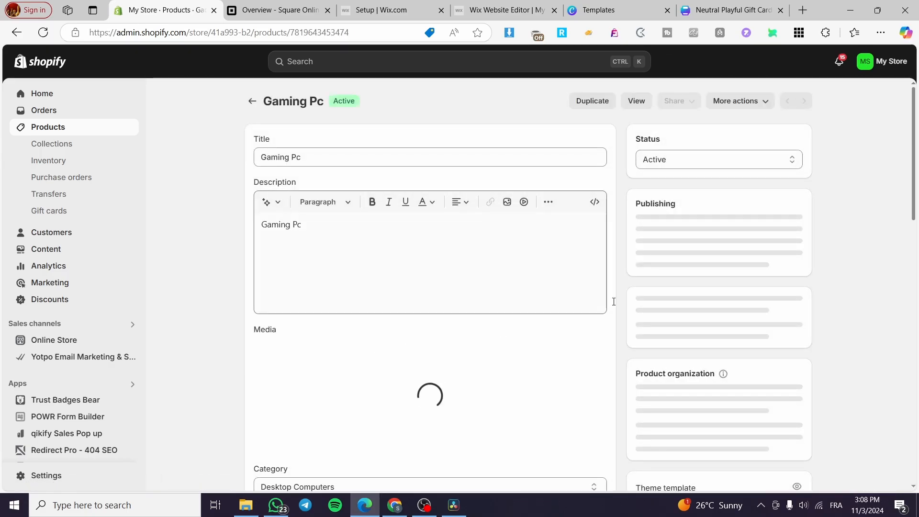
Fill in the Gaming Pc's Material product metafield with "Metal, aluminum".
scroll(618, 286, down, 15)
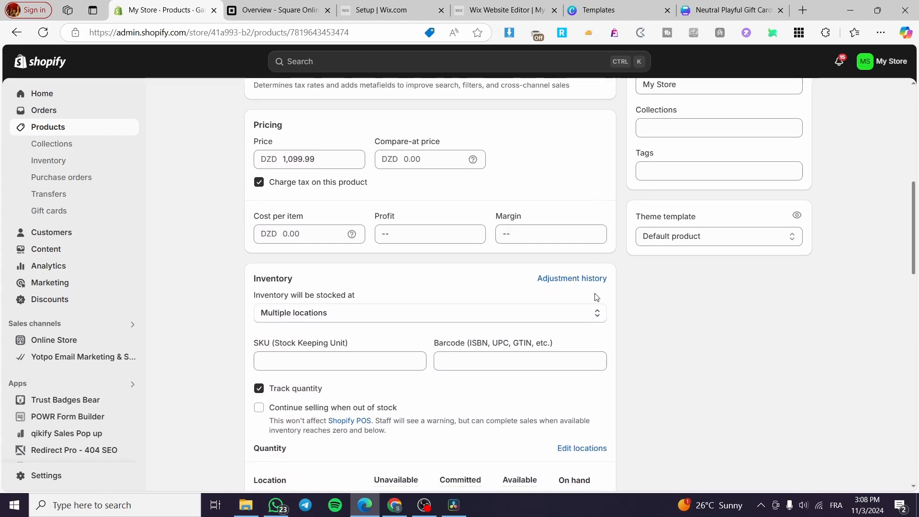
scroll(590, 297, down, 3)
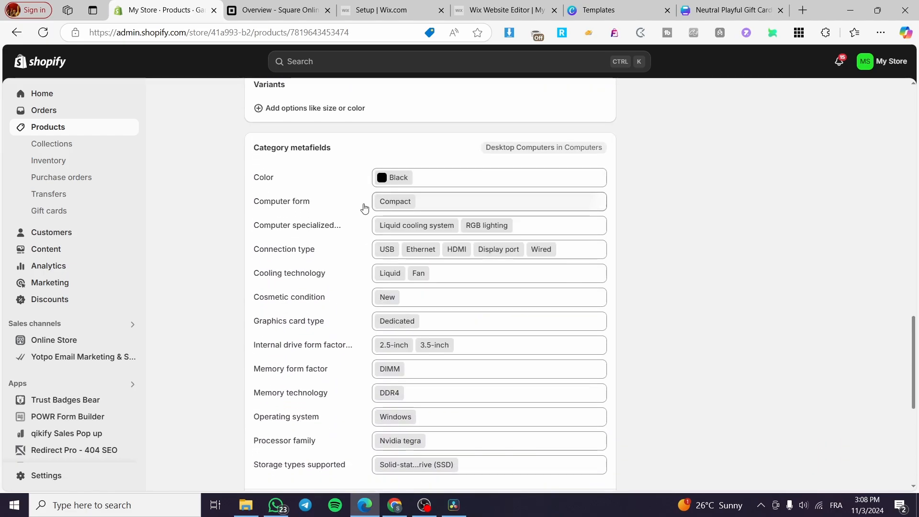
scroll(485, 201, down, 5)
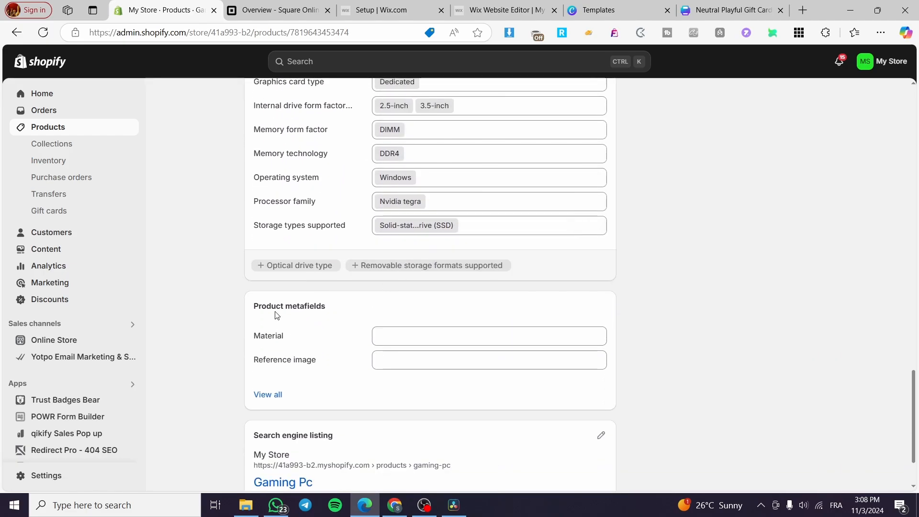
click(421, 339)
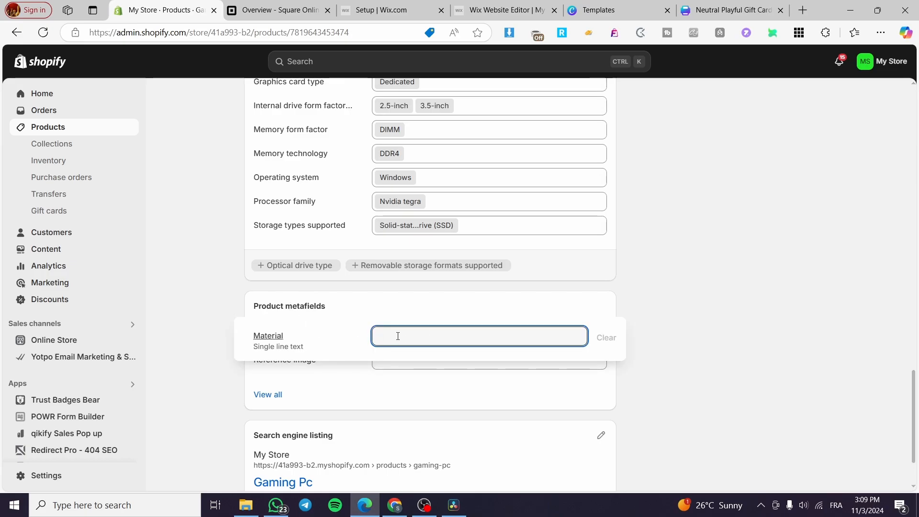
text(Me)
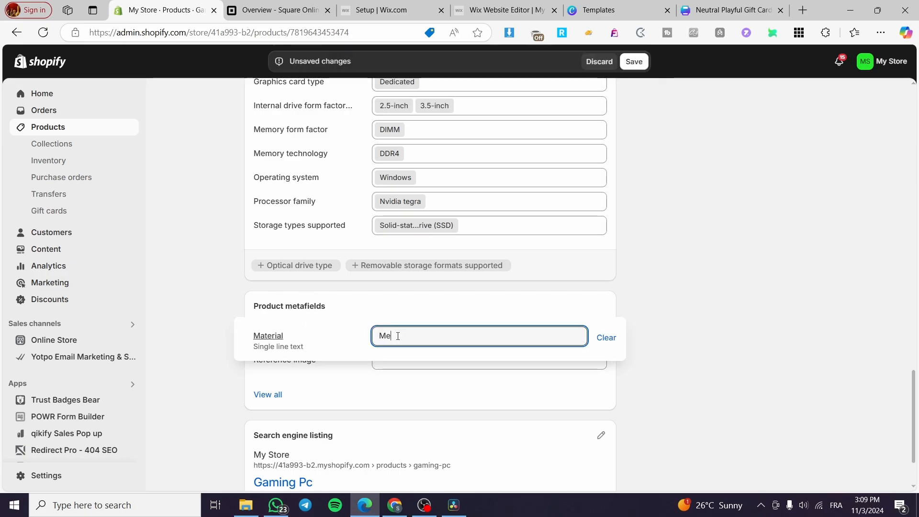
text(tal, aluminum)
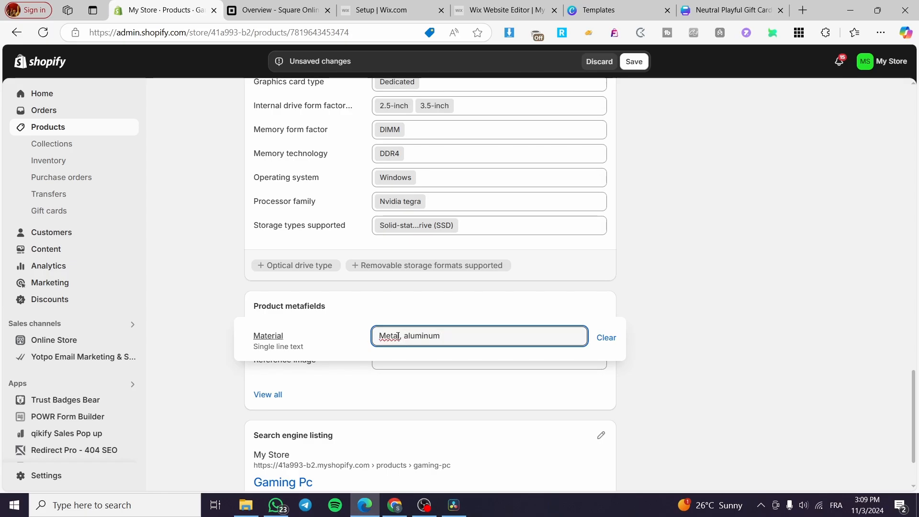
Extend the Gaming Pc's Material metafield value to "Metal, aluminum, plastic".
text(, plastic)
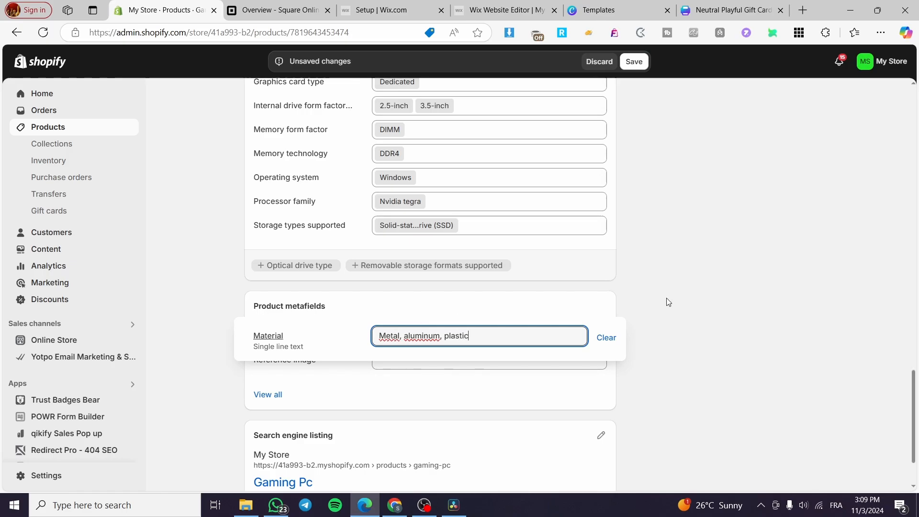
click(702, 304)
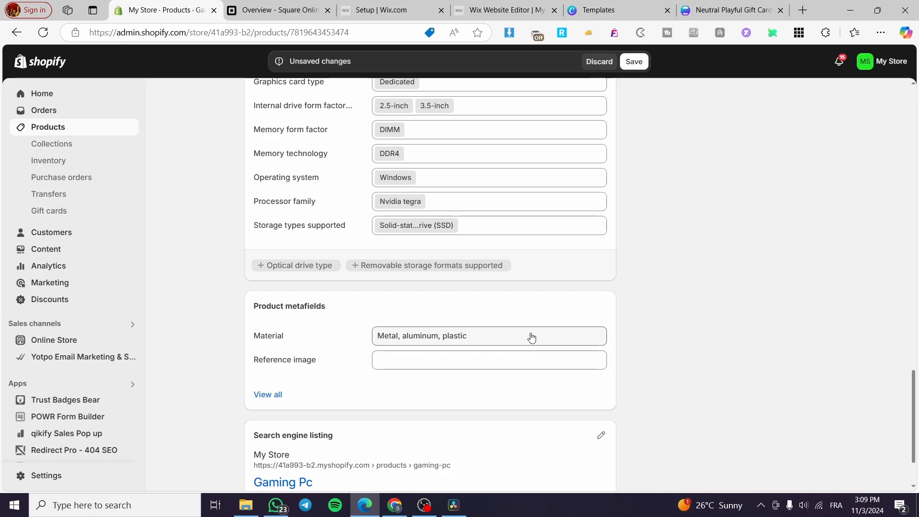
Set the Gaming Pc's Reference image metafield to the stored file 612fKE2SJSL._AC_SL1008.jpg and save the product.
click(405, 363)
click(405, 365)
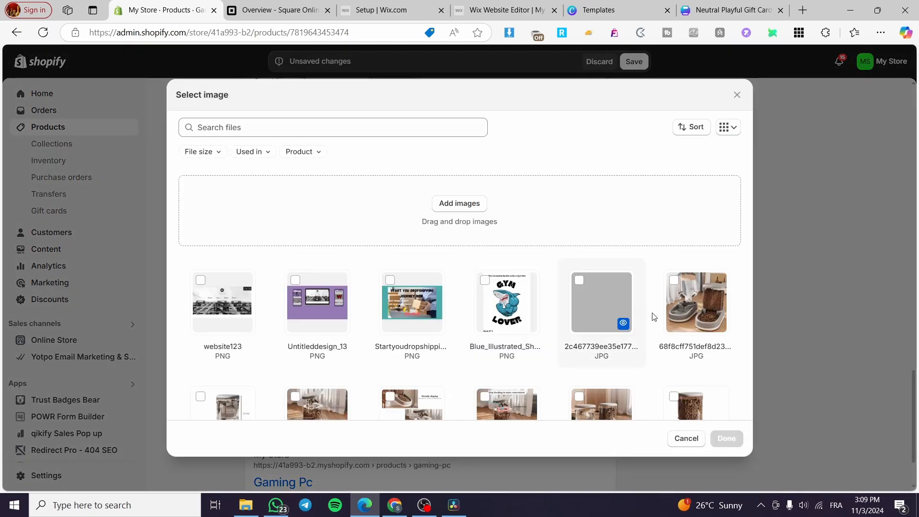
scroll(686, 303, down, 2)
scroll(686, 303, down, 20)
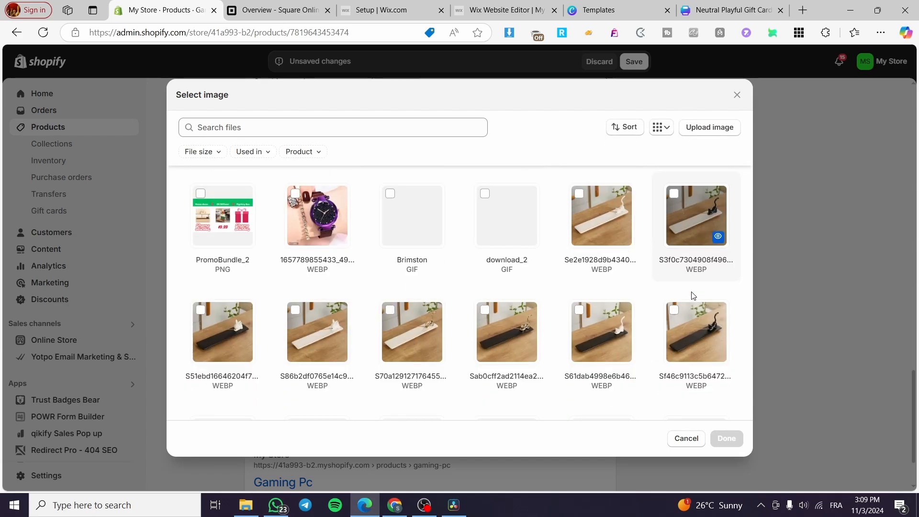
scroll(694, 289, down, 3)
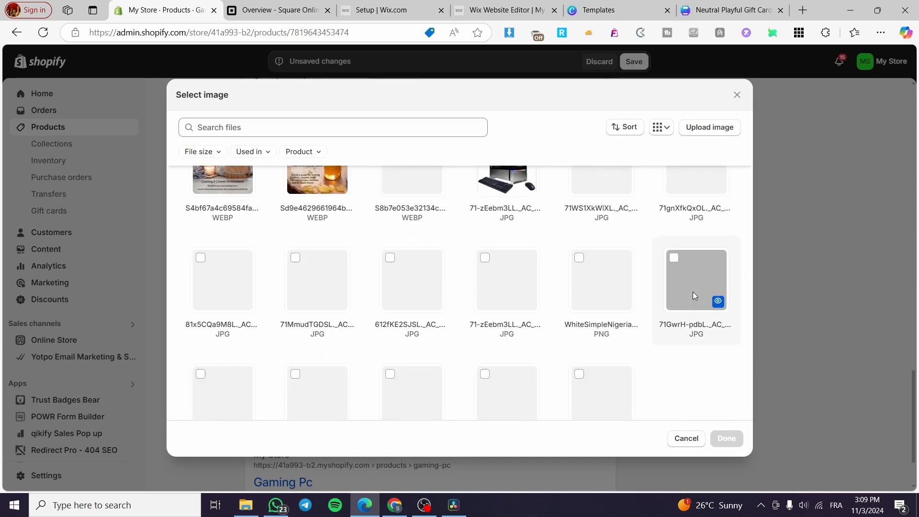
click(520, 277)
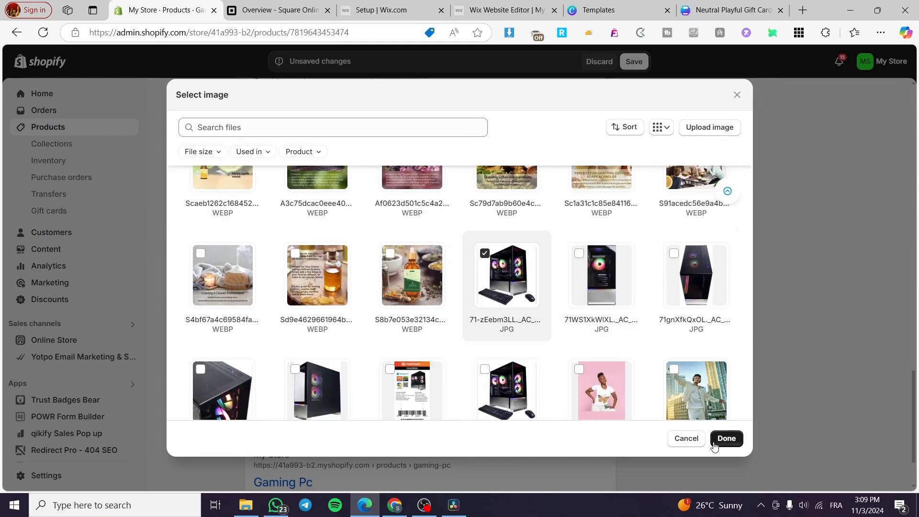
click(413, 390)
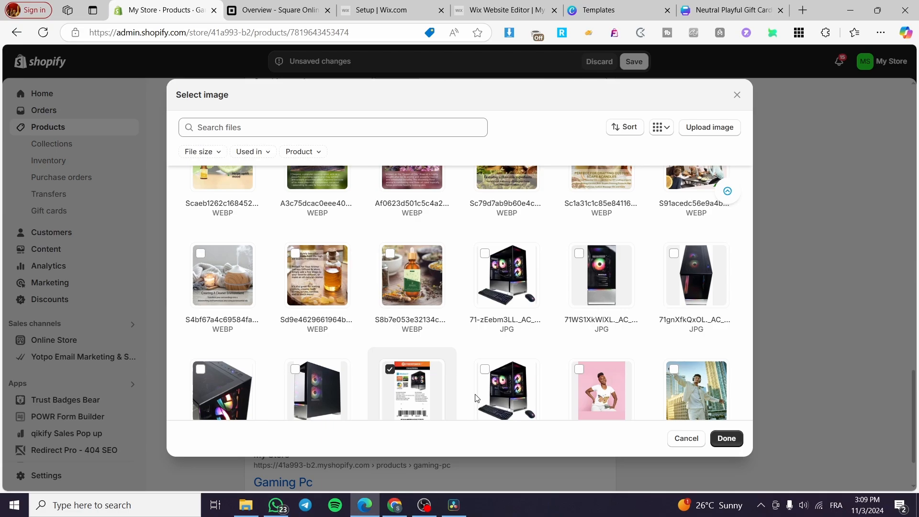
click(726, 438)
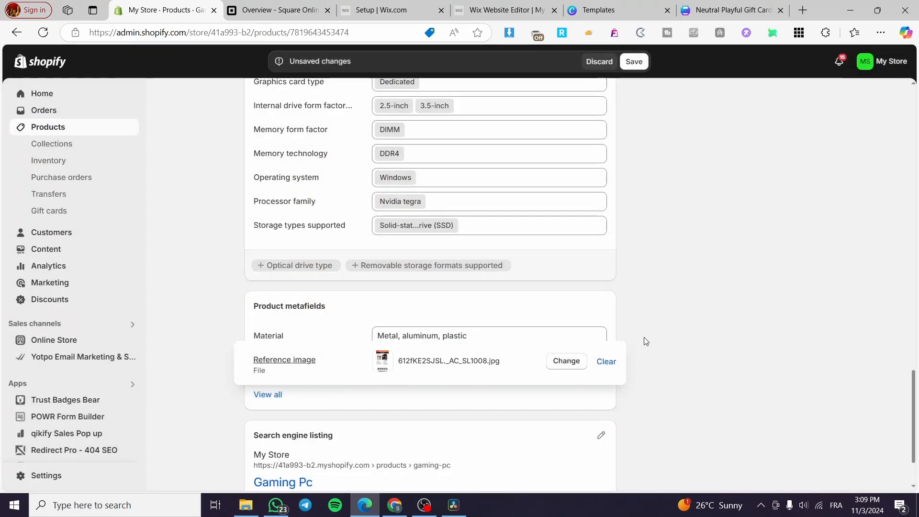
click(632, 62)
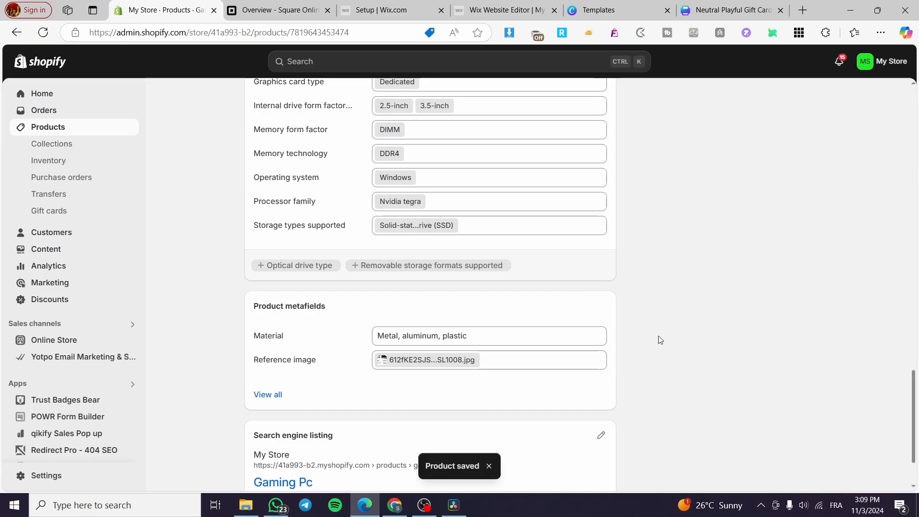
Review the Gaming Pc product page, from its title and media down to the category and product metafields.
scroll(622, 345, up, 5)
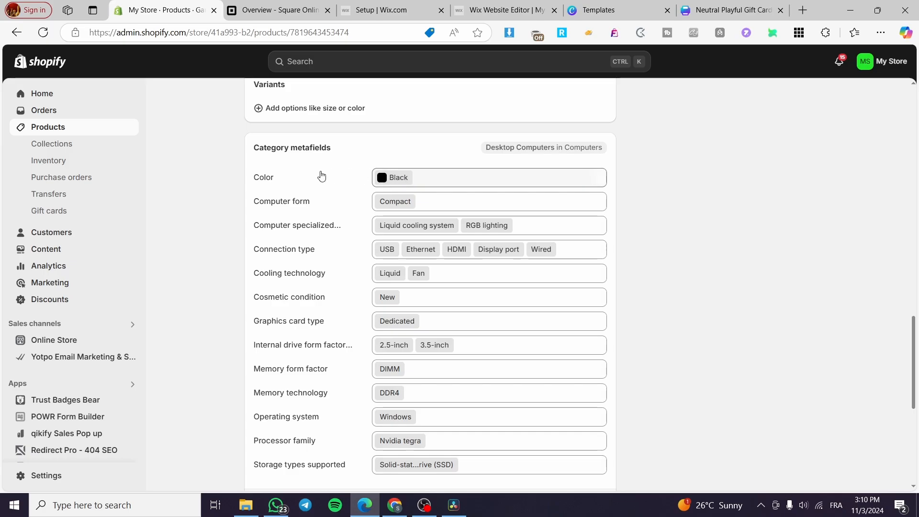
scroll(323, 287, up, 10)
scroll(345, 268, up, 8)
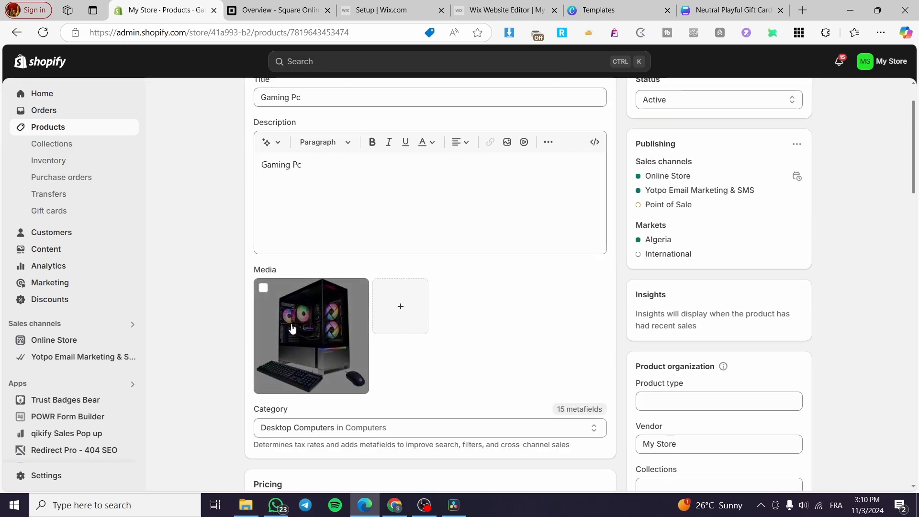
scroll(331, 268, down, 15)
scroll(362, 228, down, 5)
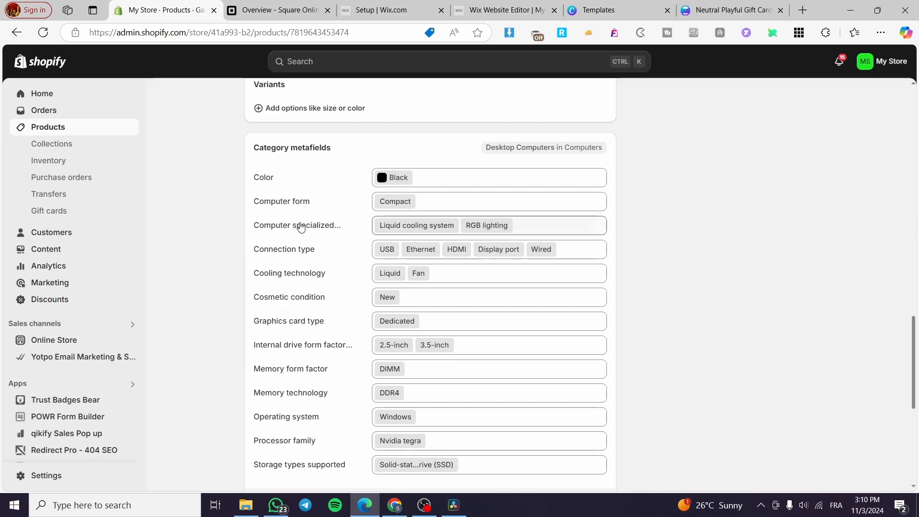
scroll(455, 234, down, 3)
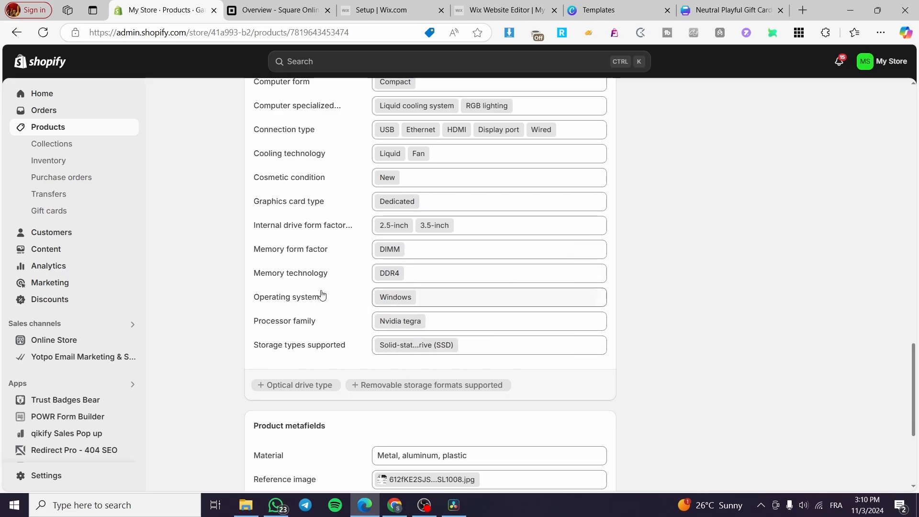
scroll(307, 290, up, 2)
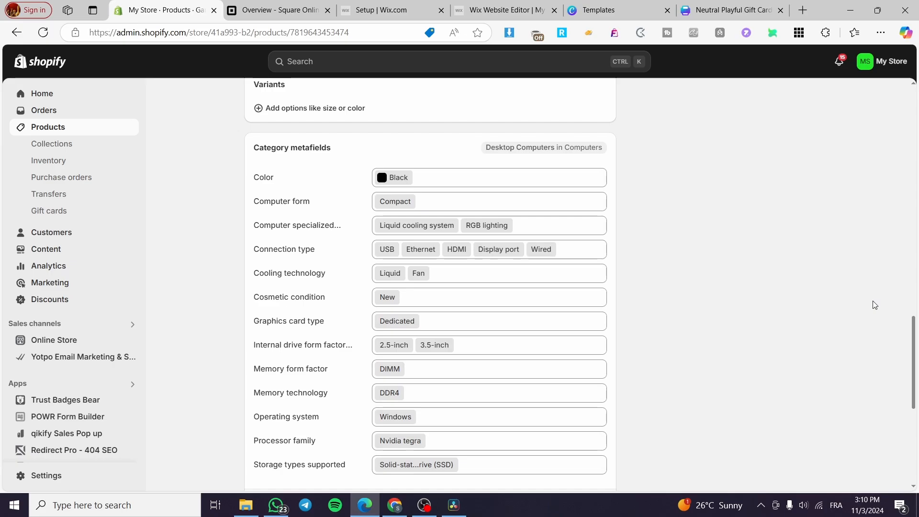
scroll(745, 316, down, 3)
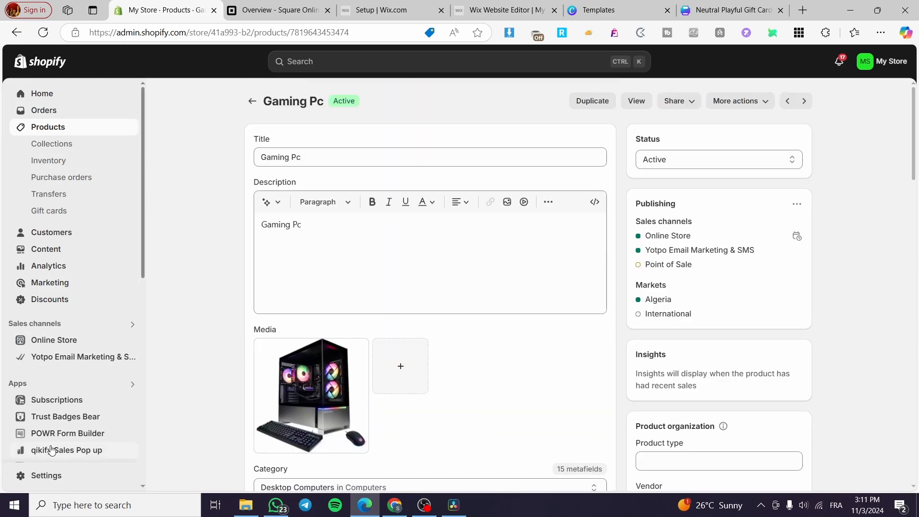
Open the product metafield definitions in the store's custom data settings.
click(44, 475)
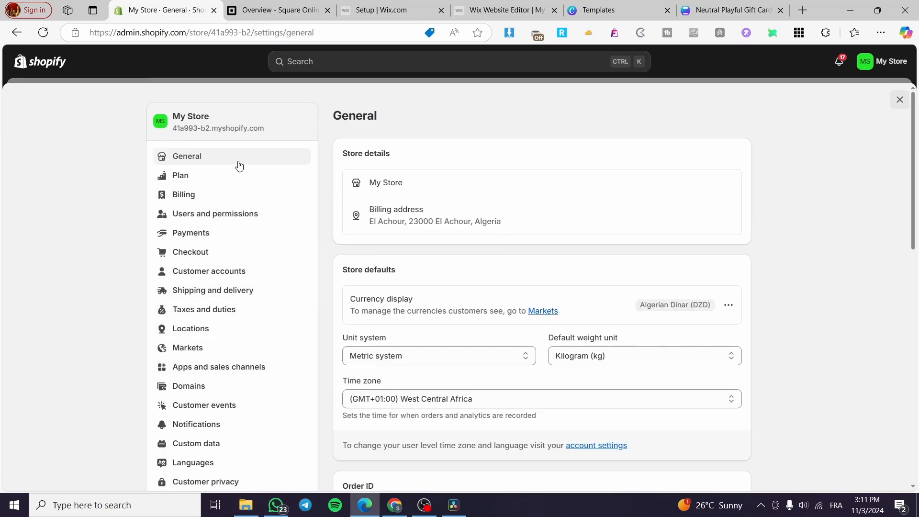
scroll(235, 167, down, 1)
scroll(235, 167, down, 5)
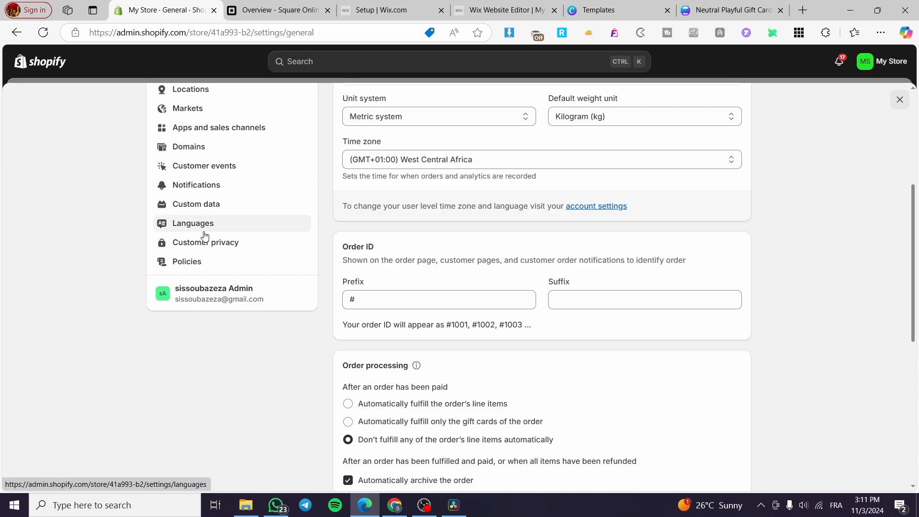
scroll(211, 268, up, 4)
right_click(175, 430)
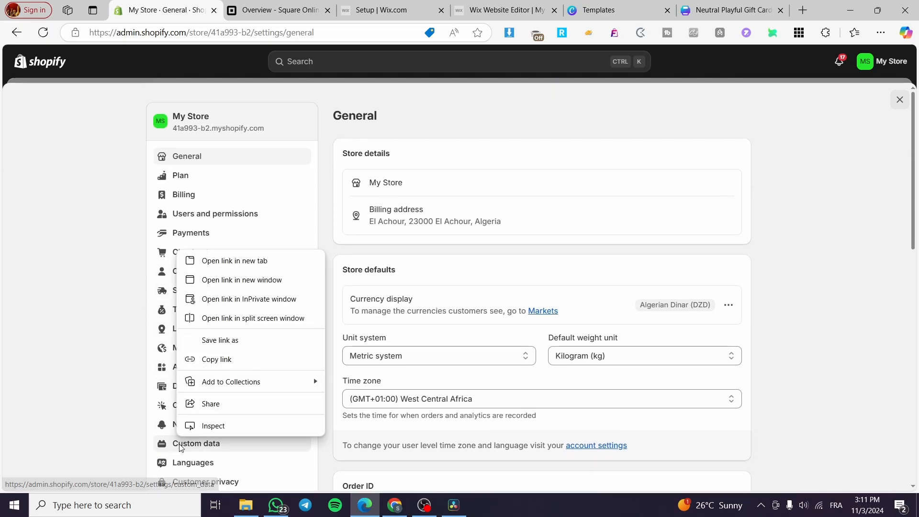
click(168, 444)
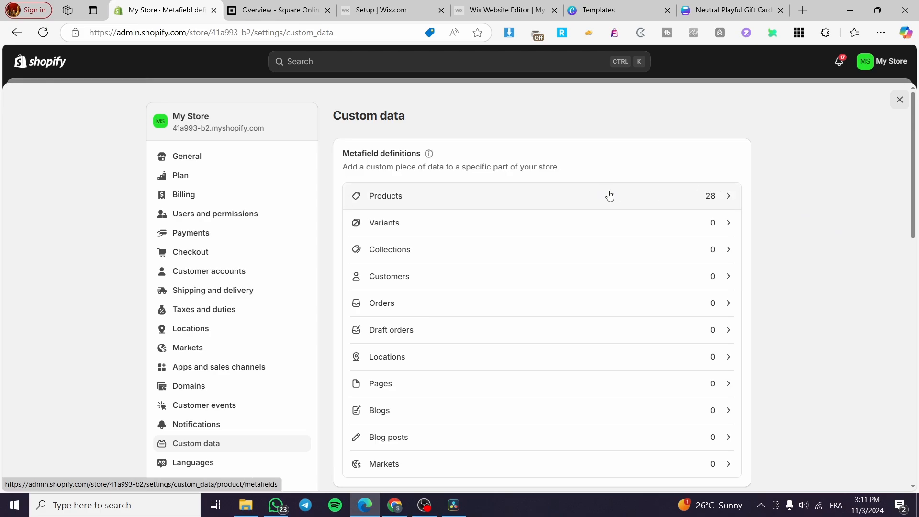
click(632, 196)
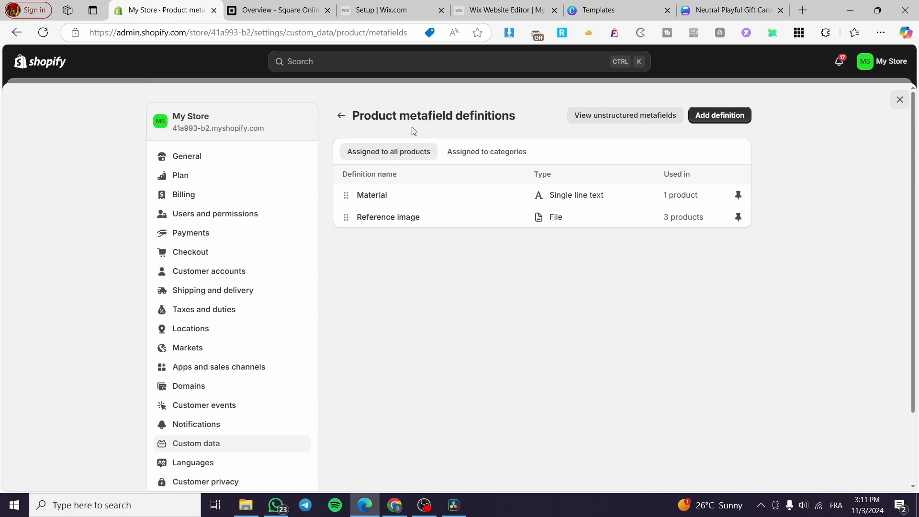
Start a new product metafield definition named "Color of Case" and reuse the name as its description.
click(718, 116)
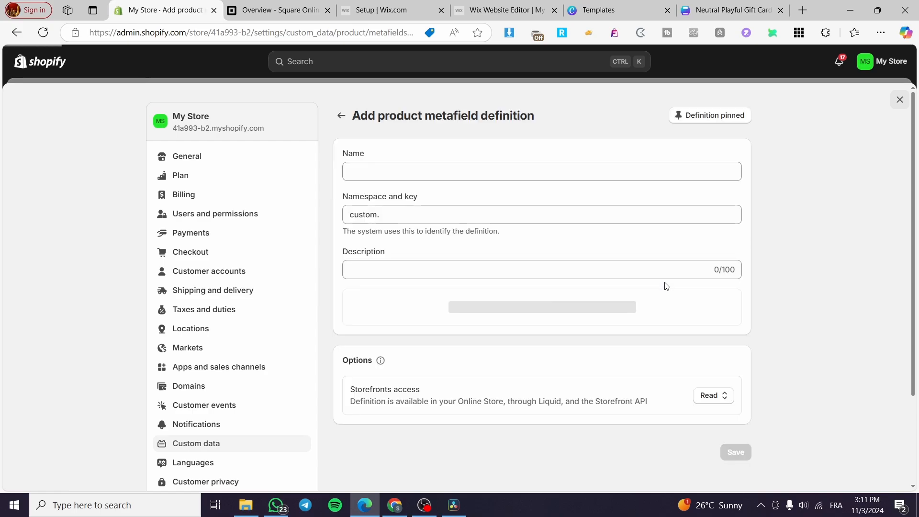
click(443, 172)
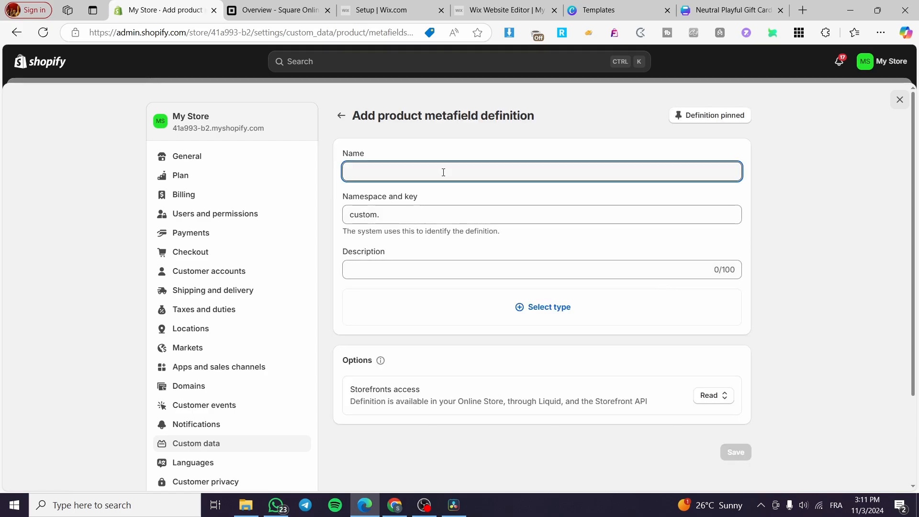
text(Color )
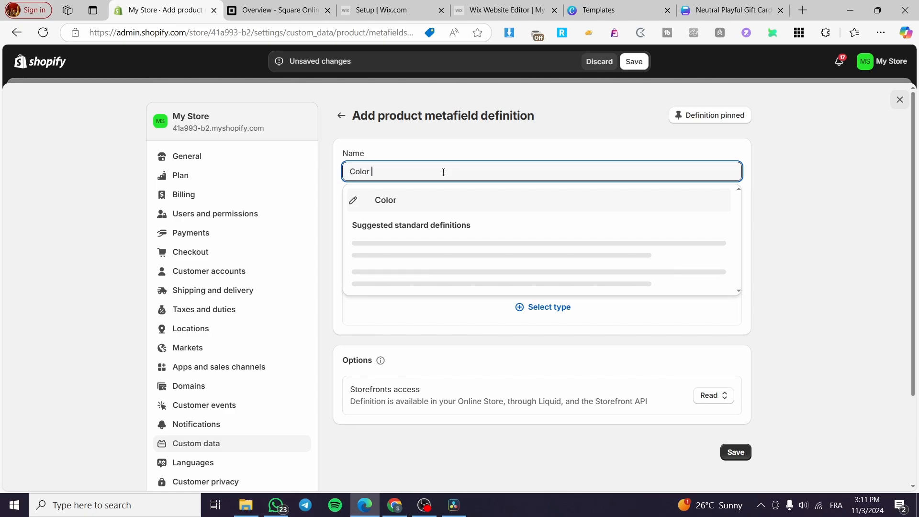
text(of Case)
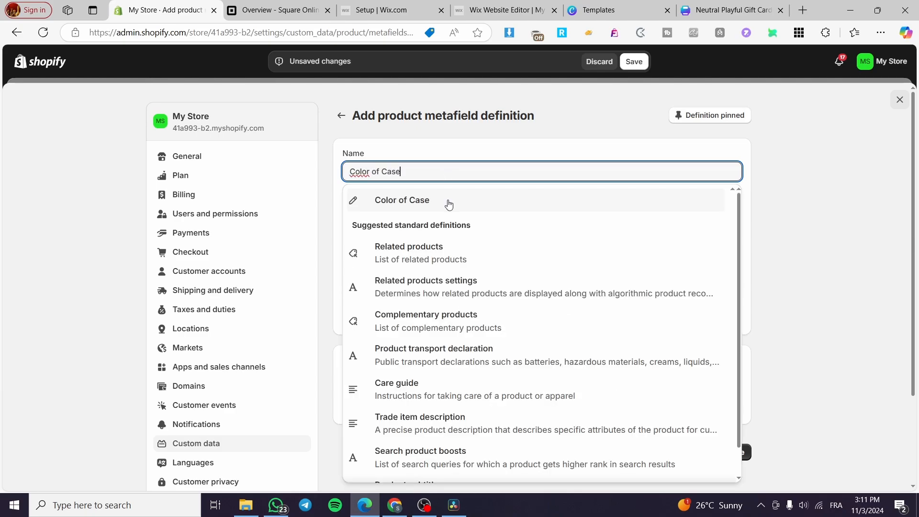
click(448, 201)
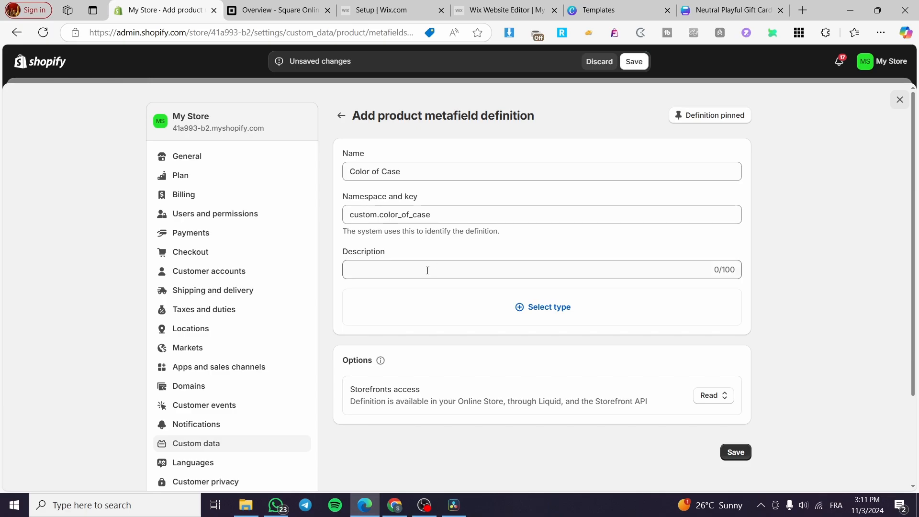
triple_click(420, 173)
key(ctrl+c)
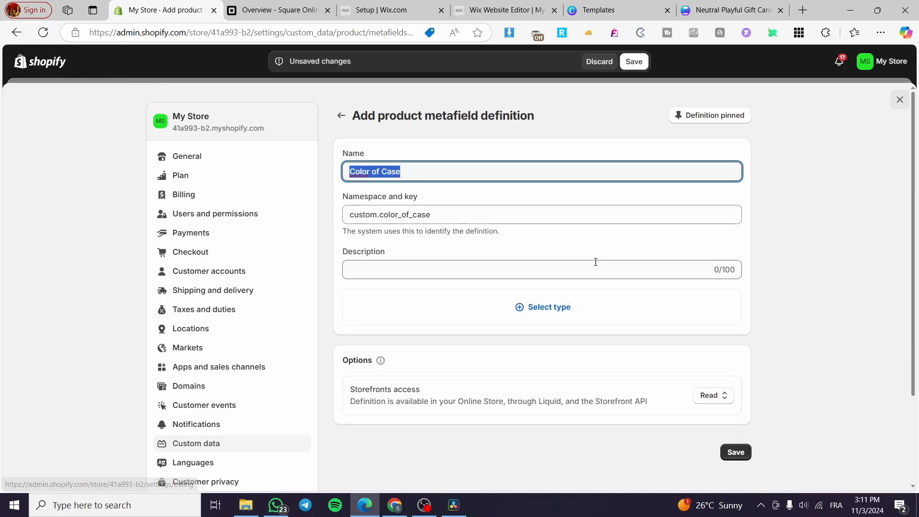
click(575, 267)
key(ctrl+v)
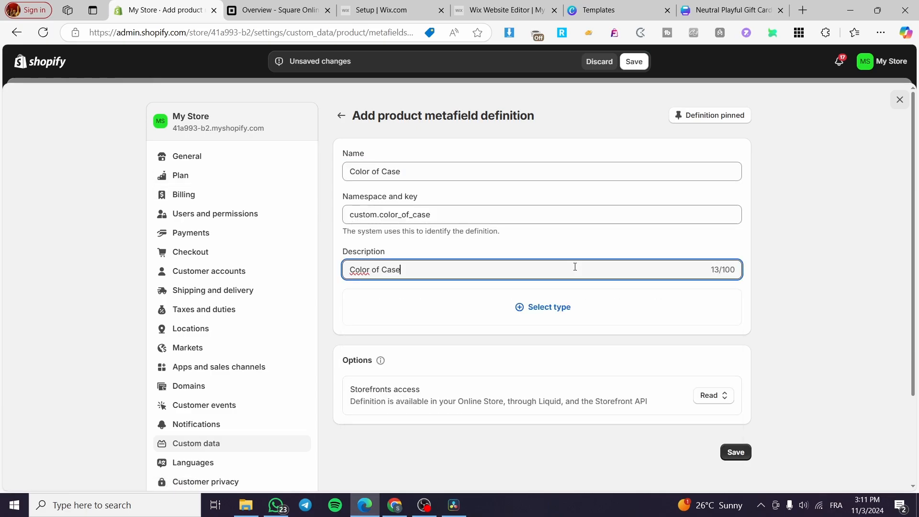
Set the content type of the Color of Case definition to Color.
click(518, 309)
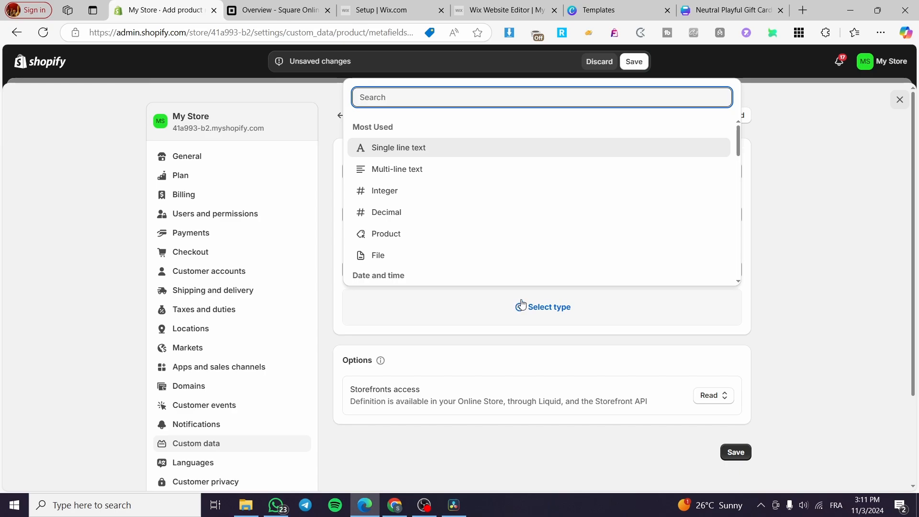
scroll(509, 212, down, 4)
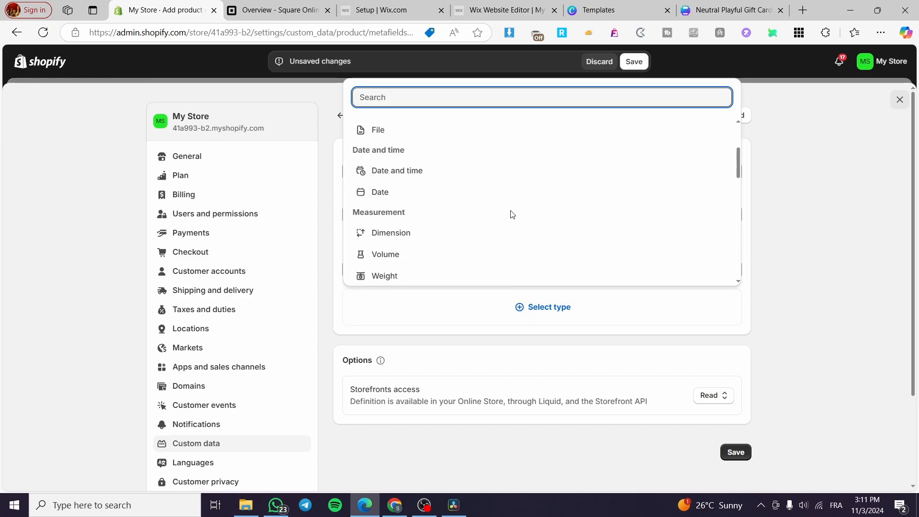
scroll(468, 173, down, 5)
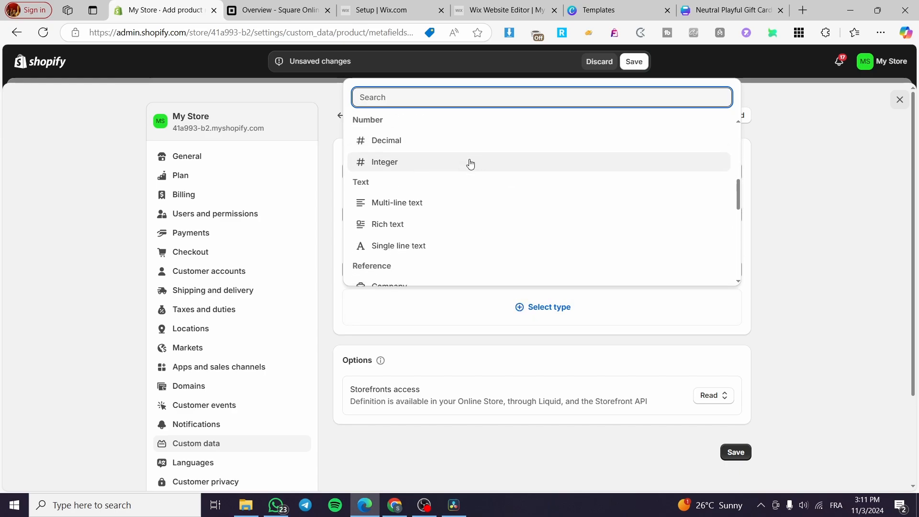
scroll(471, 164, down, 1)
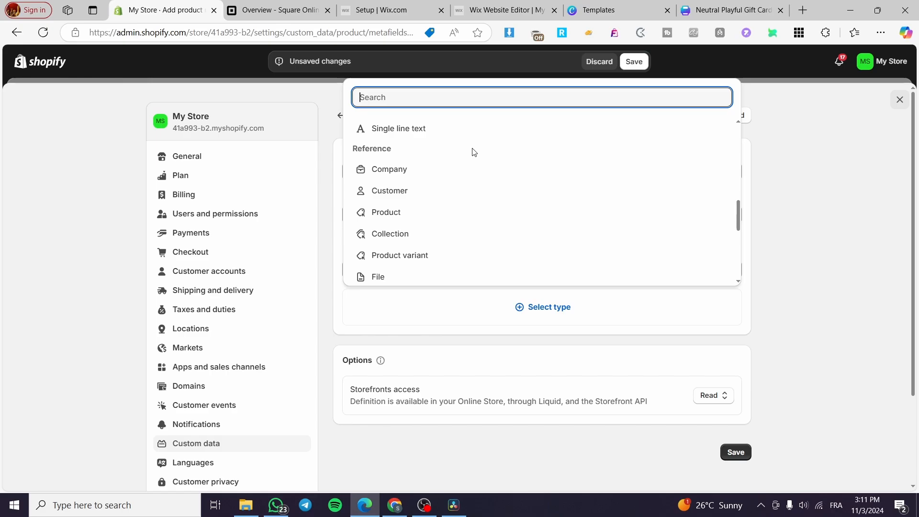
scroll(474, 152, down, 2)
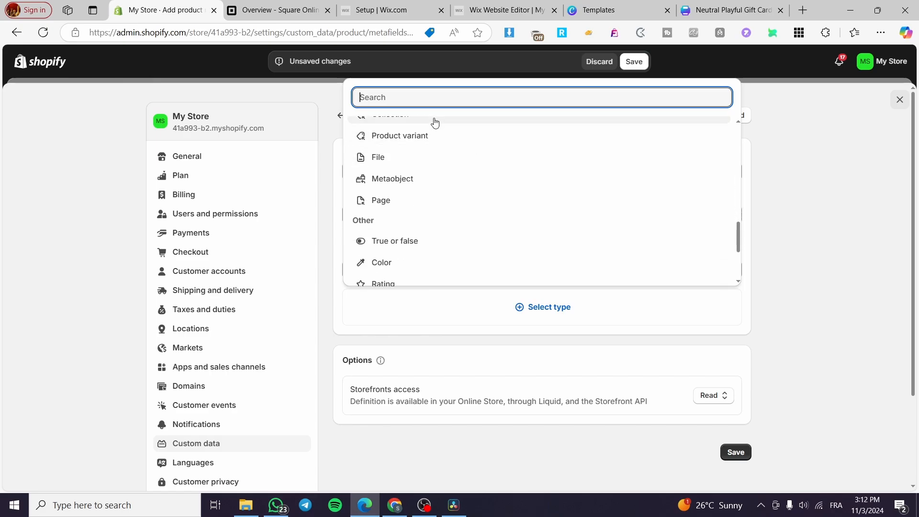
click(390, 267)
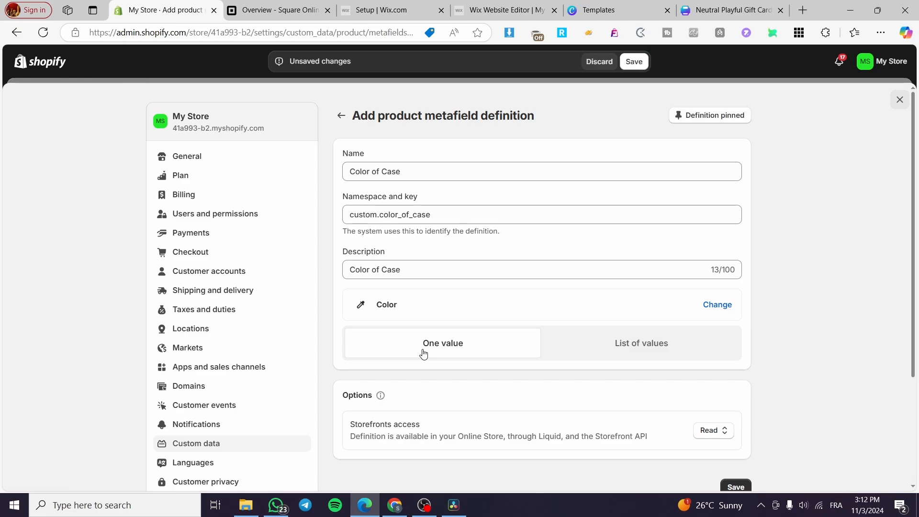
Make the Color of Case definition accept a list of values and save it.
scroll(424, 354, down, 1)
click(606, 297)
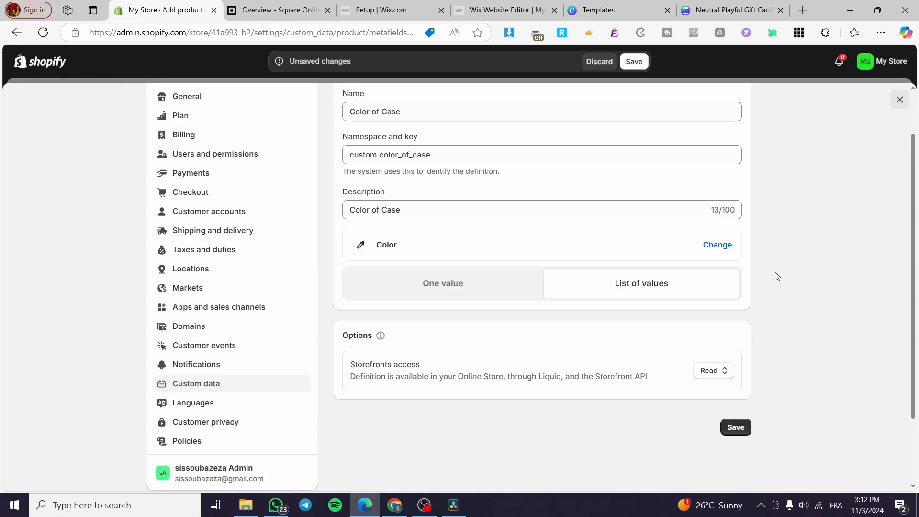
click(736, 427)
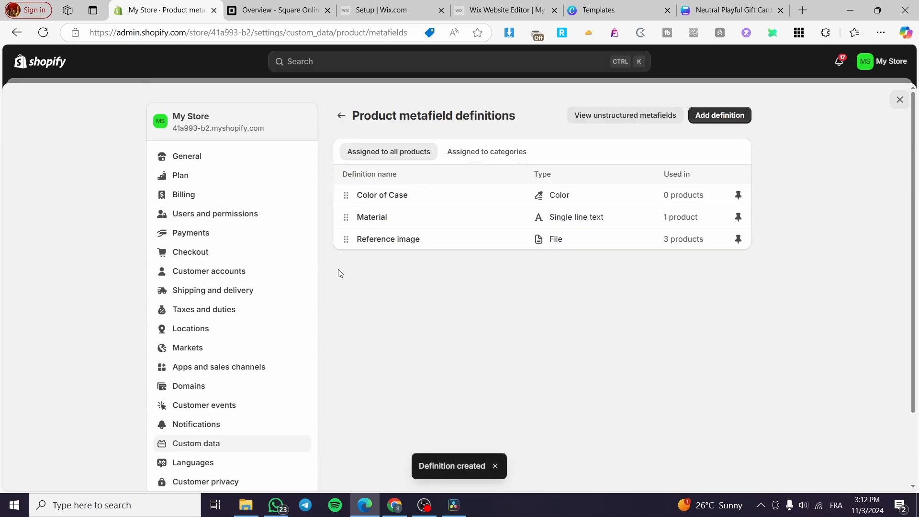
Leave the store settings for the Gaming Pc product and set its Color of Case metafield to the black #050505.
click(899, 102)
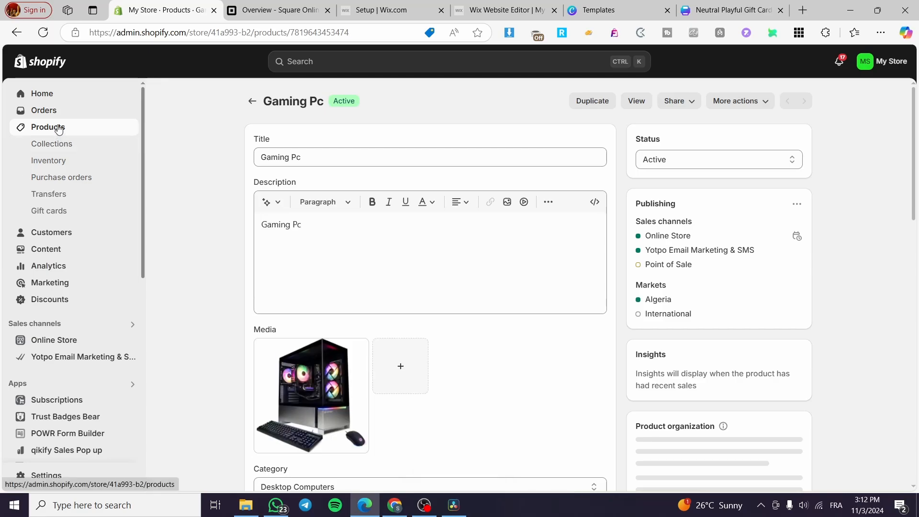
scroll(511, 219, down, 20)
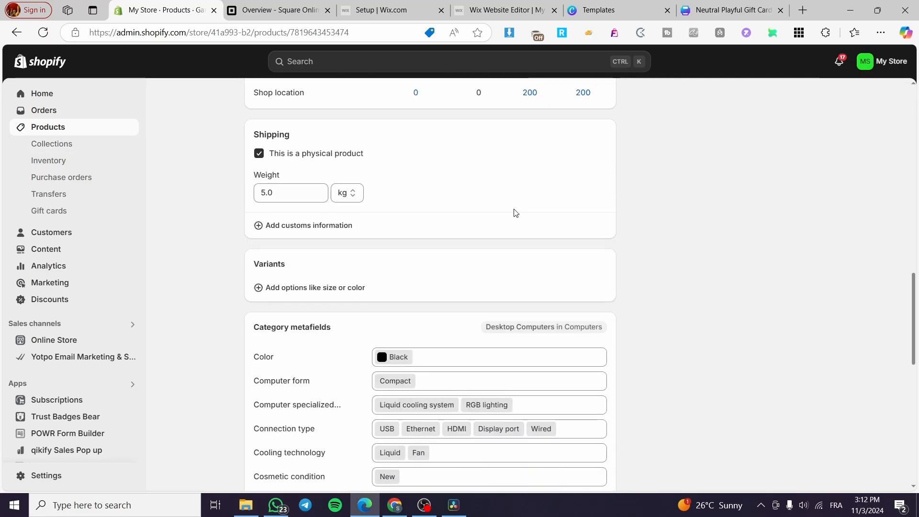
scroll(515, 214, down, 3)
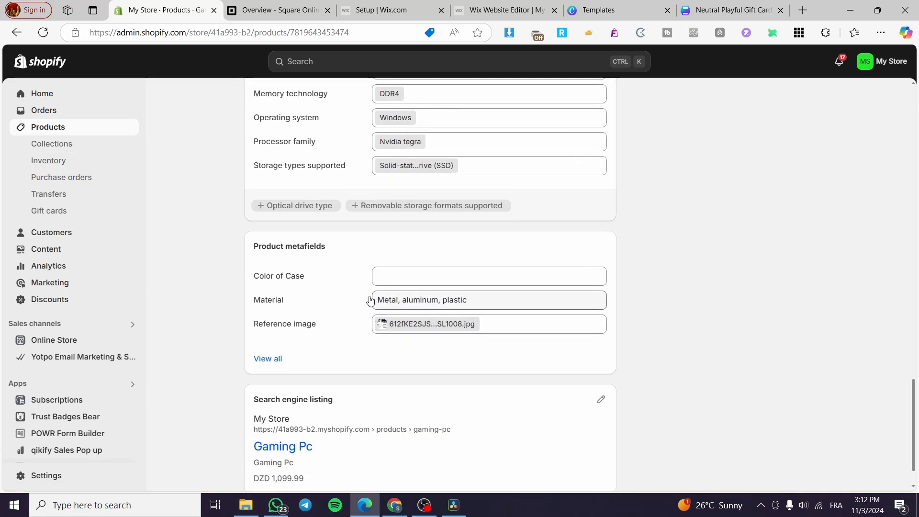
click(391, 272)
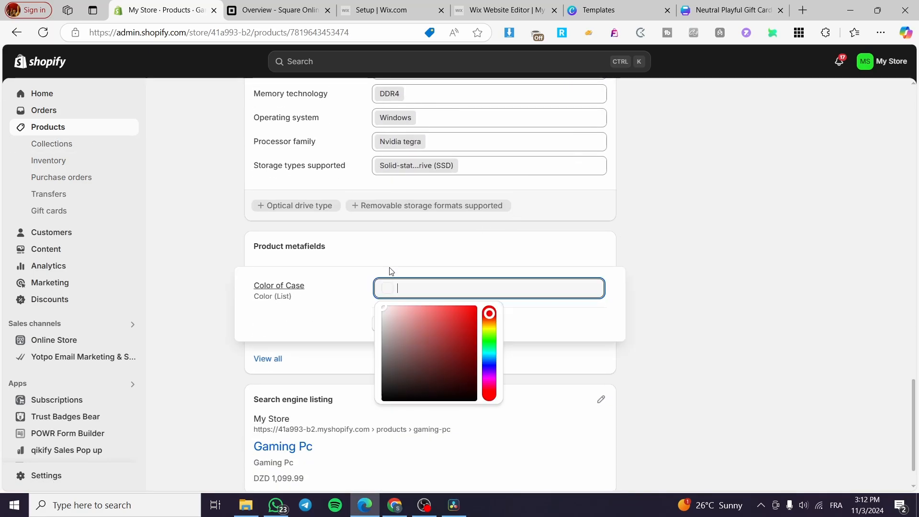
click(385, 308)
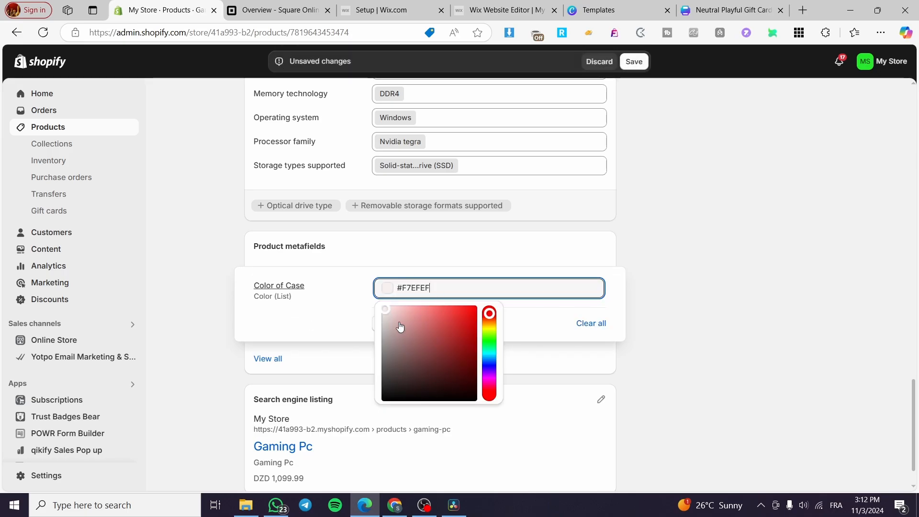
drag(400, 327, 382, 401)
click(654, 353)
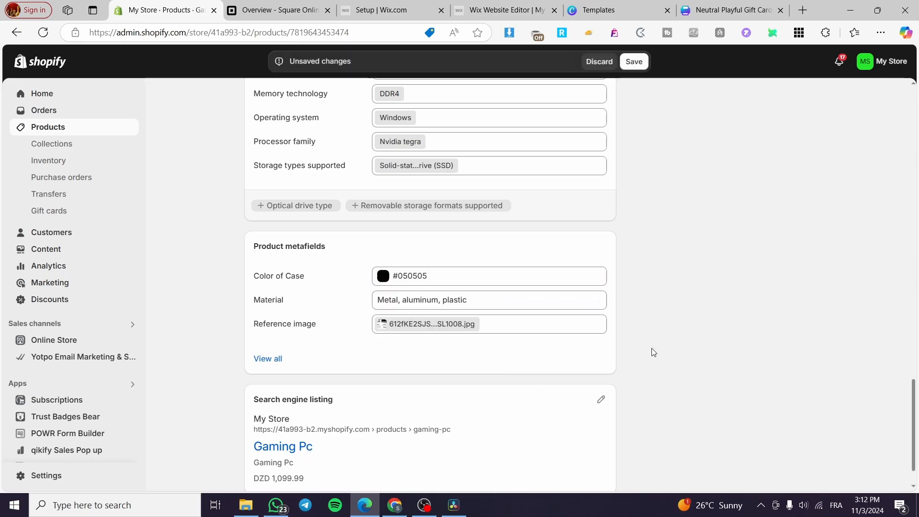
Add the light grey #D3D3D3 as a second value of the Color of Case metafield.
click(466, 279)
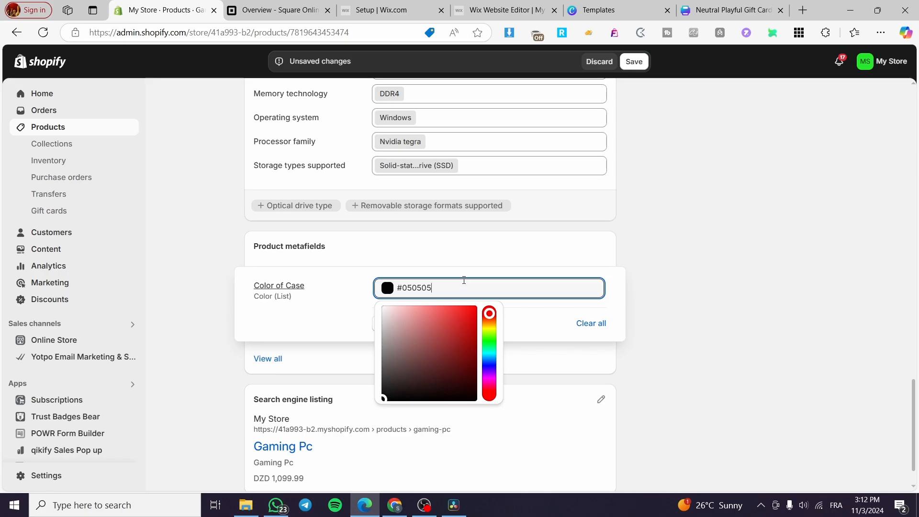
key(Return)
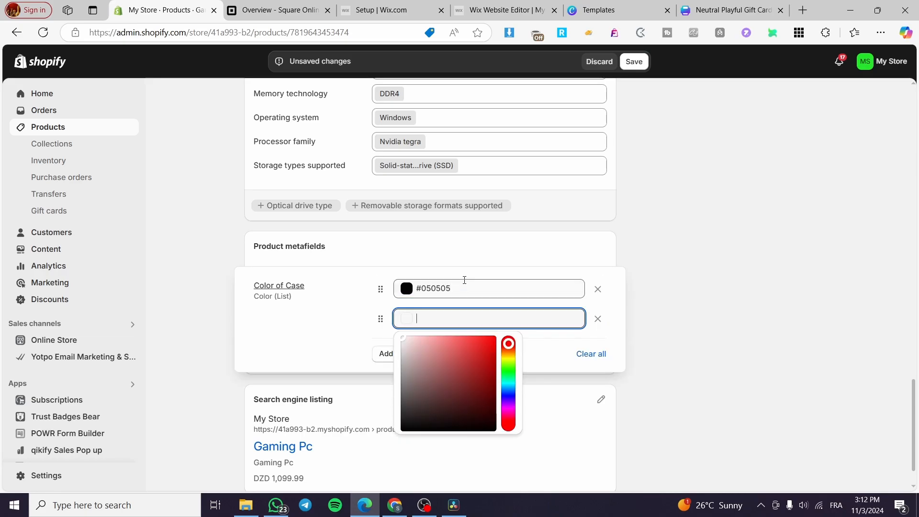
drag(398, 359, 398, 353)
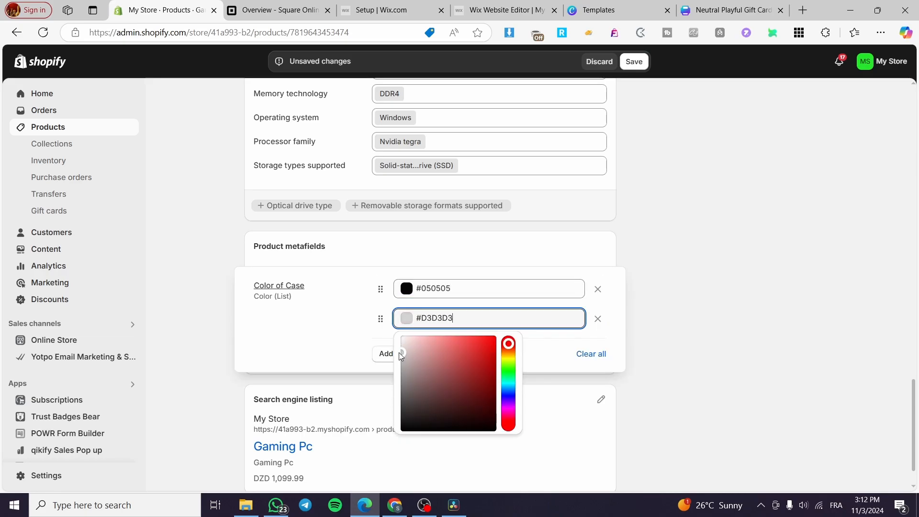
Add the grey #B1B1B1 as a third Color of Case value and save the product.
key(Return)
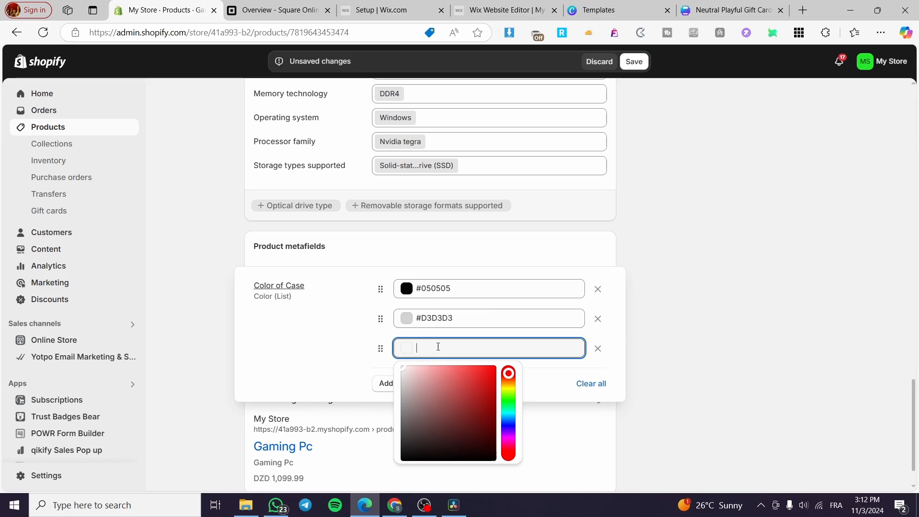
scroll(643, 258, up, 5)
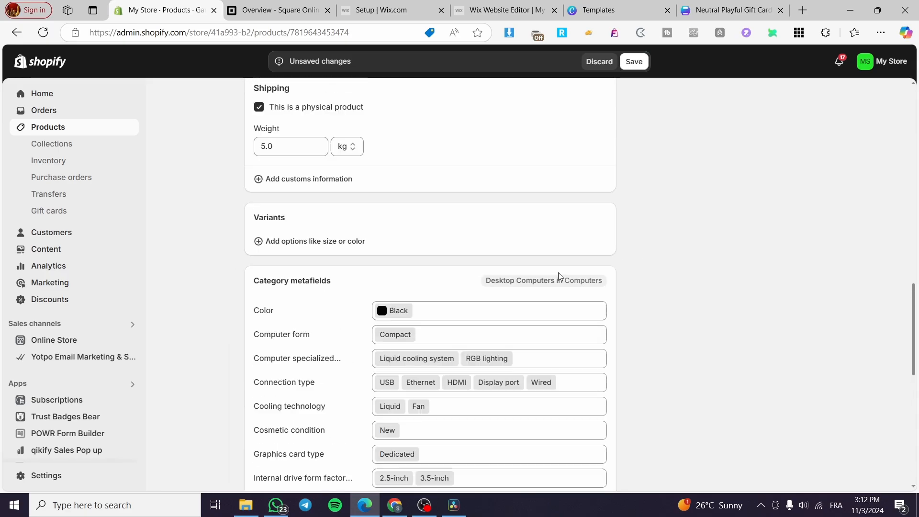
scroll(555, 282, up, 10)
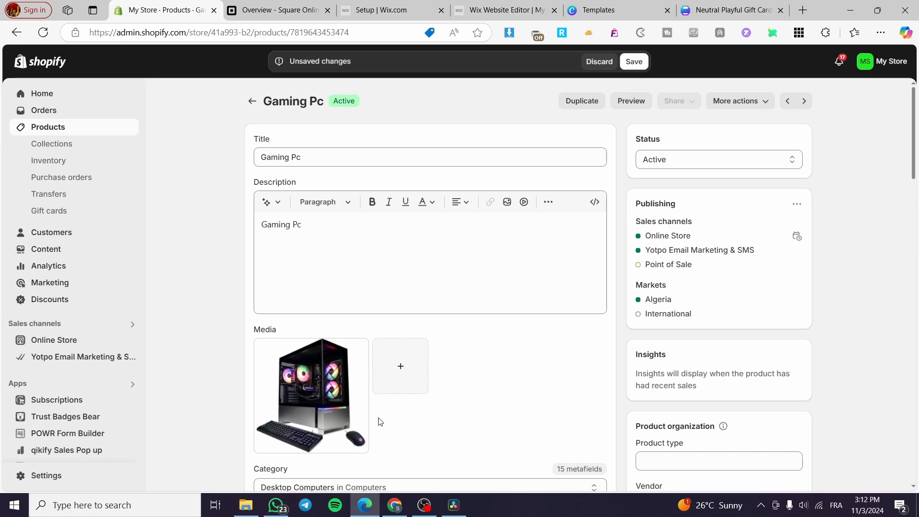
scroll(377, 423, down, 15)
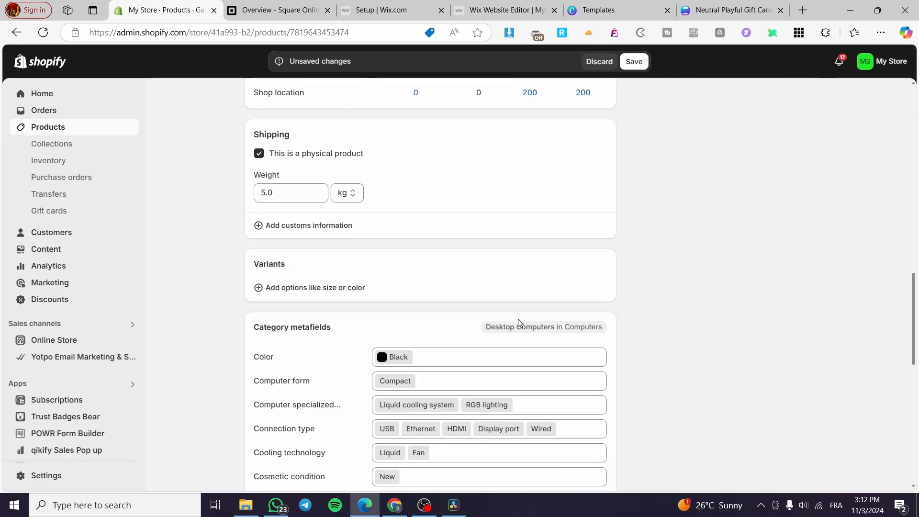
scroll(510, 326, down, 2)
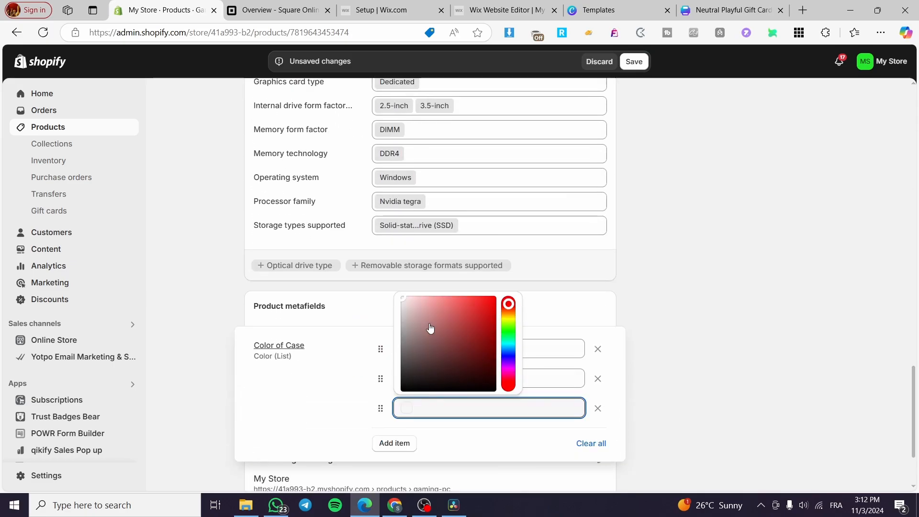
click(405, 301)
drag(405, 303, 398, 325)
key(Return)
click(592, 438)
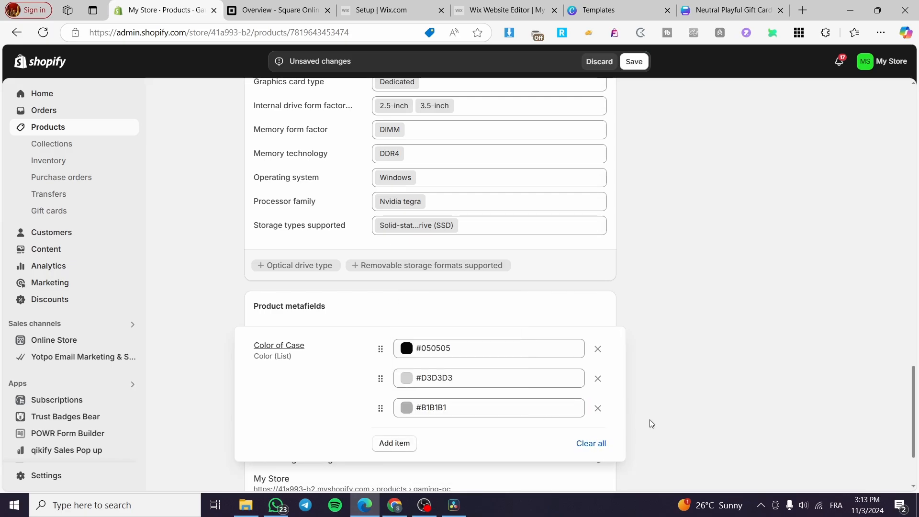
click(196, 370)
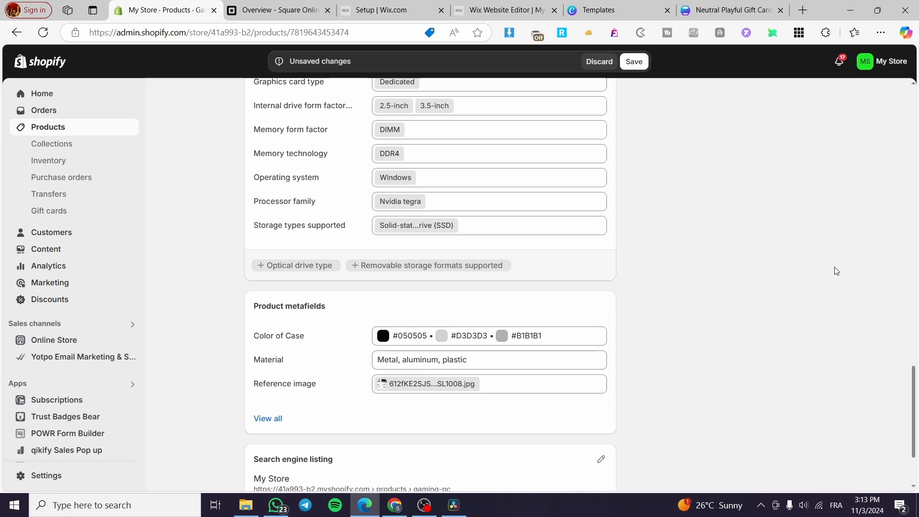
click(647, 63)
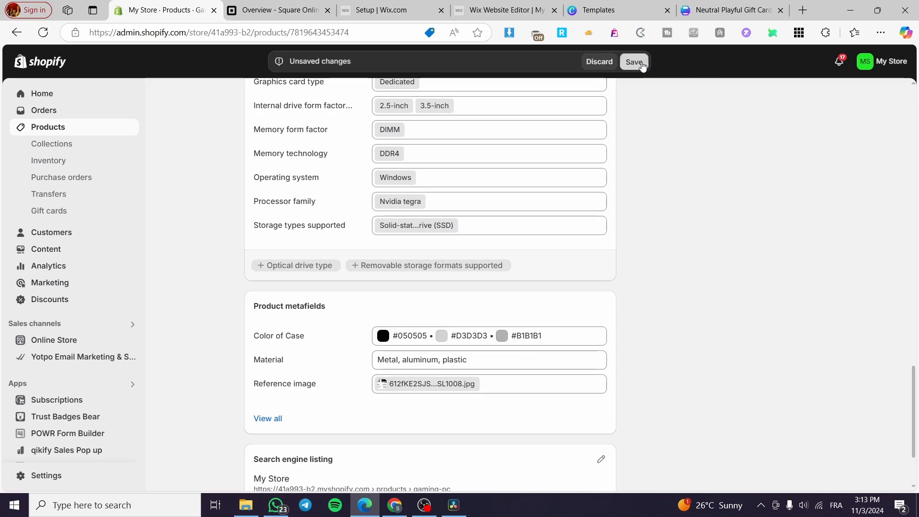